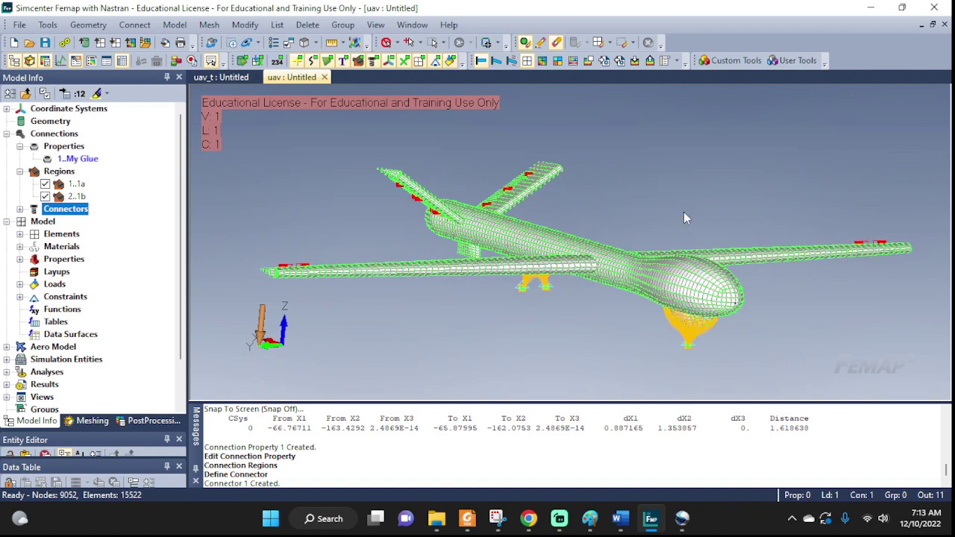
Step: Show the reference image of the ACCEL pulse equation, peaking at 1G within 0.8 s
click(501, 523)
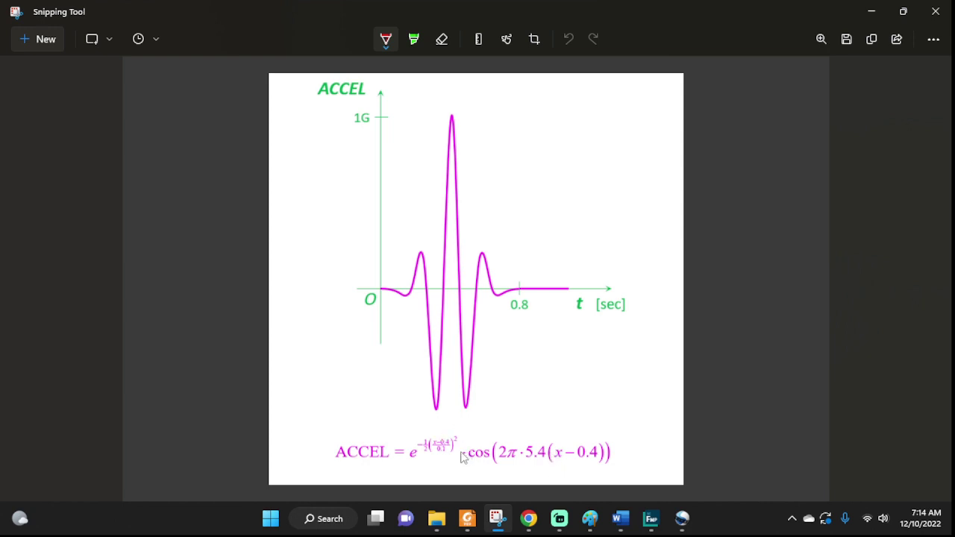
Step: Minimize the ACCEL pulse image to return to the UAV mesh model
click(864, 16)
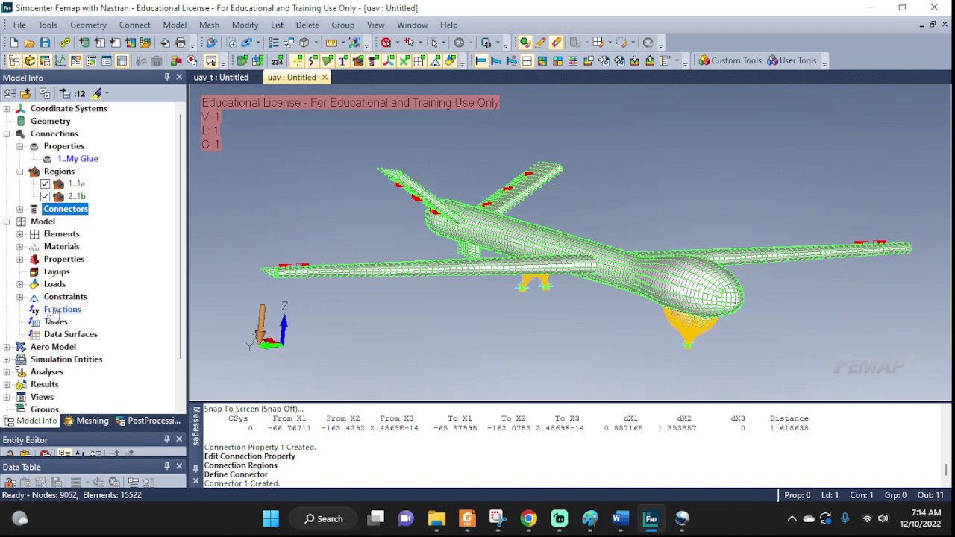
Step: Create function 1 titled F, type vs. Time, using Equation data entry
right_click(56, 312)
click(87, 319)
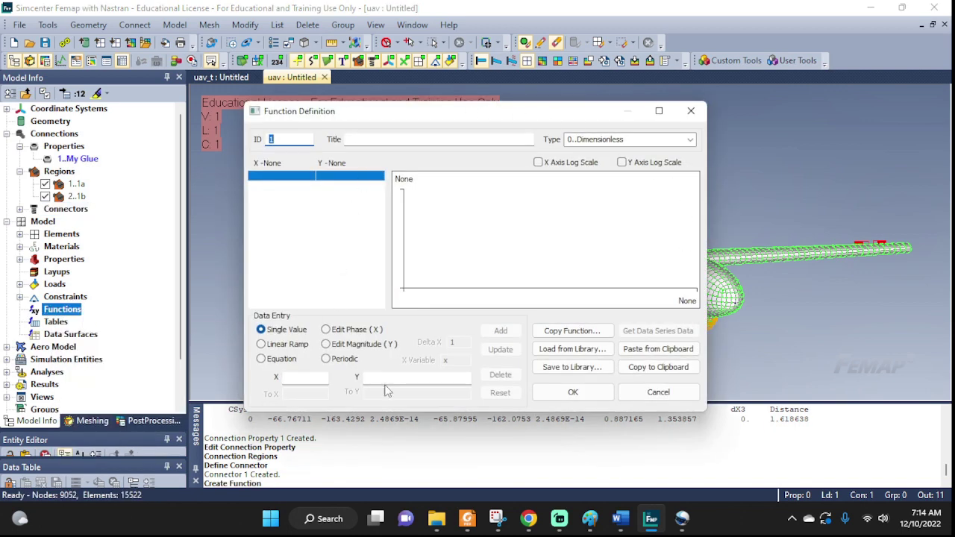
click(384, 138)
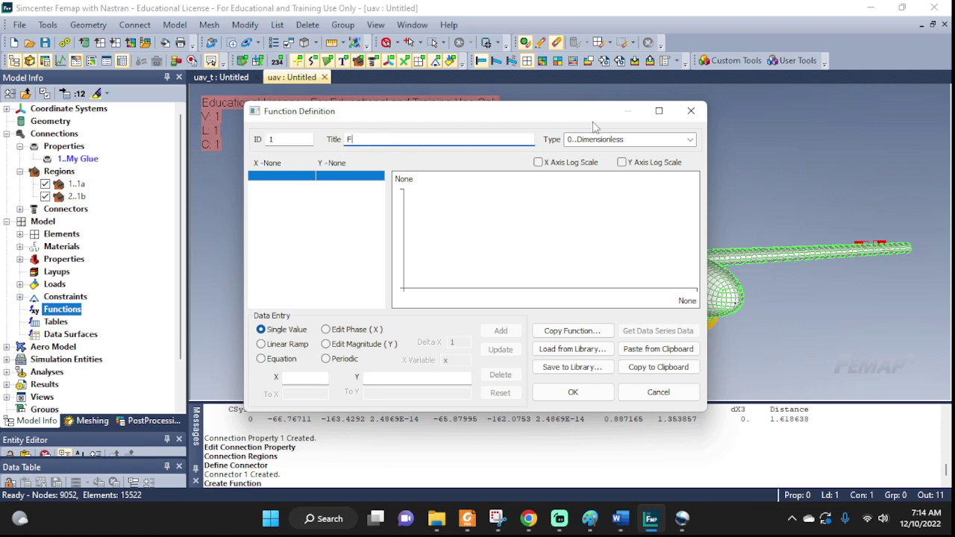
click(691, 140)
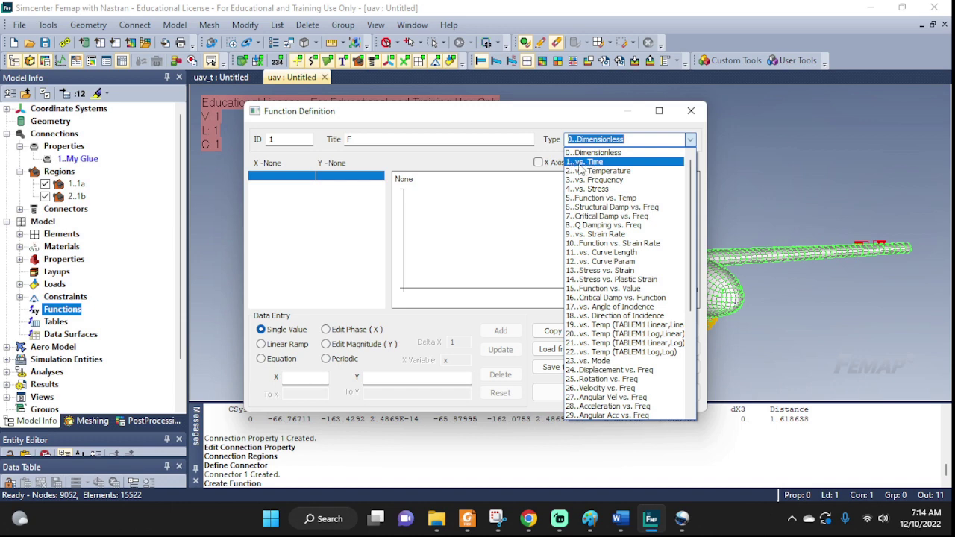
click(603, 162)
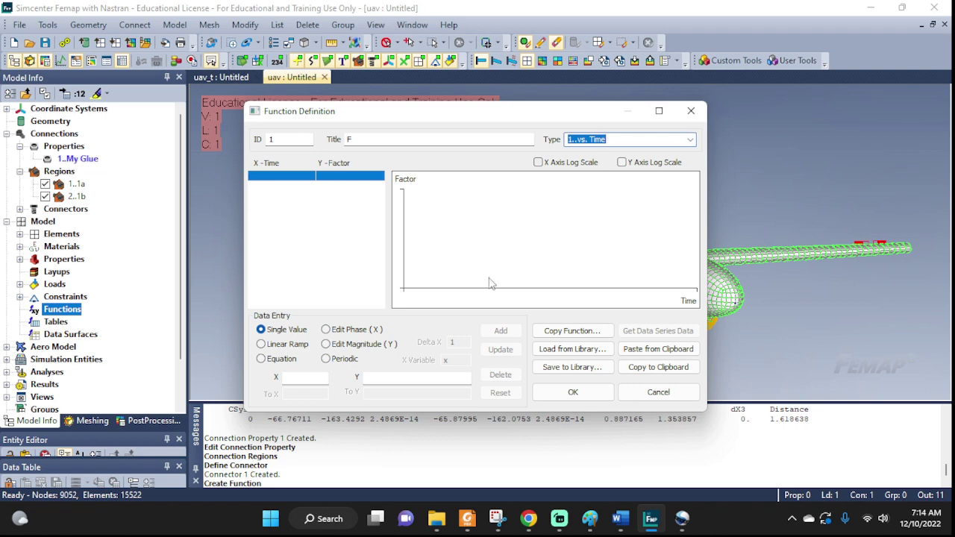
click(262, 360)
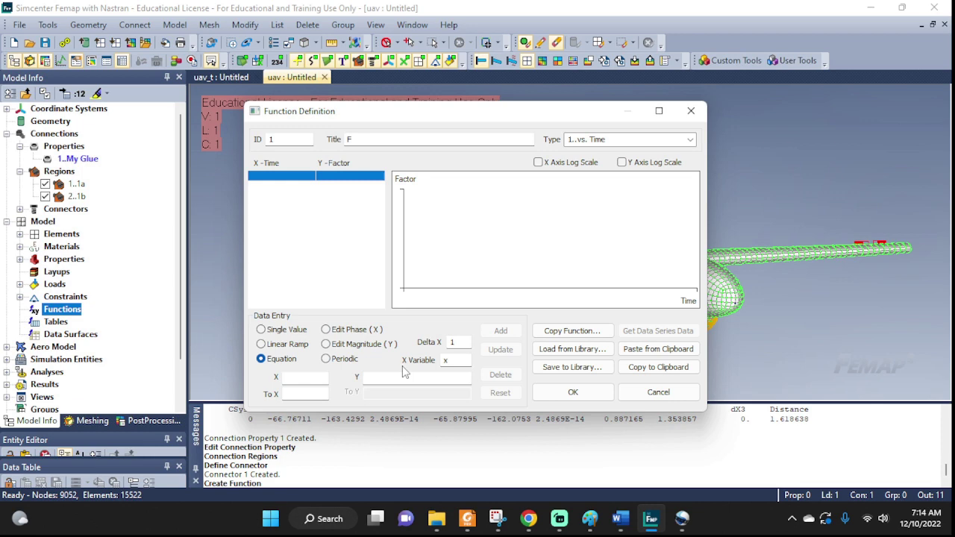
Step: Generate F points from the Y equation sin(180*!x) over X 0 to 1
text(0)
click(300, 394)
text(1)
click(382, 379)
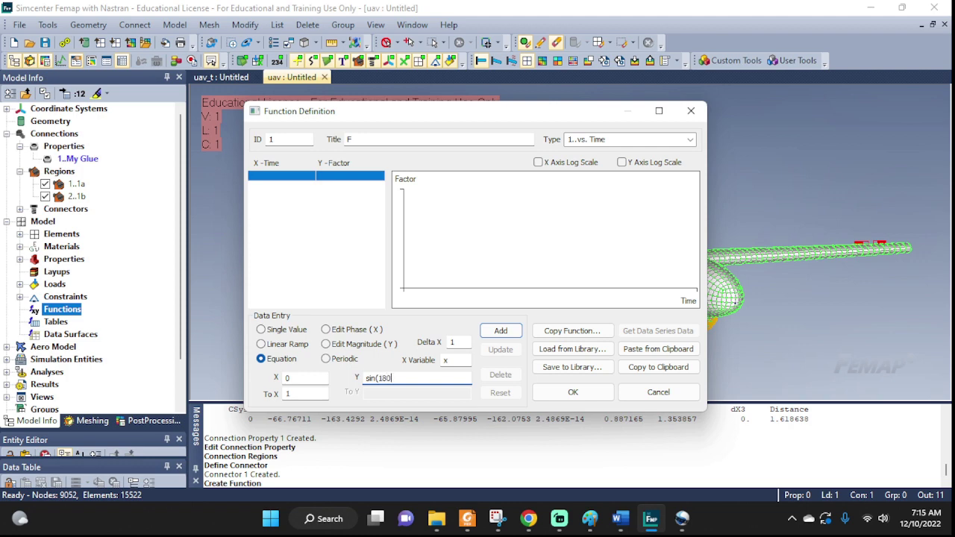
drag(402, 379, 380, 378)
text(pi)
click(507, 331)
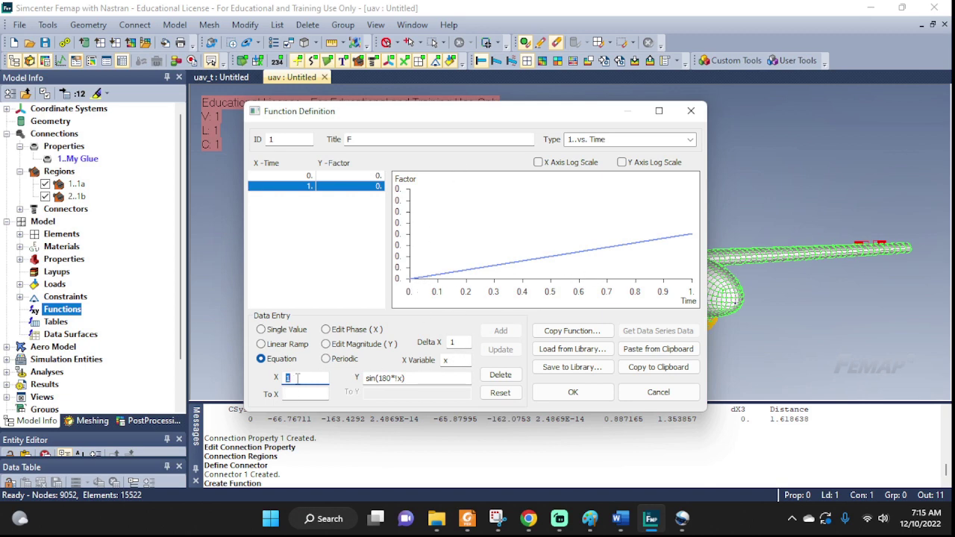
Step: Clear the points and regenerate sin(180*!x) with To X set to 10
click(500, 393)
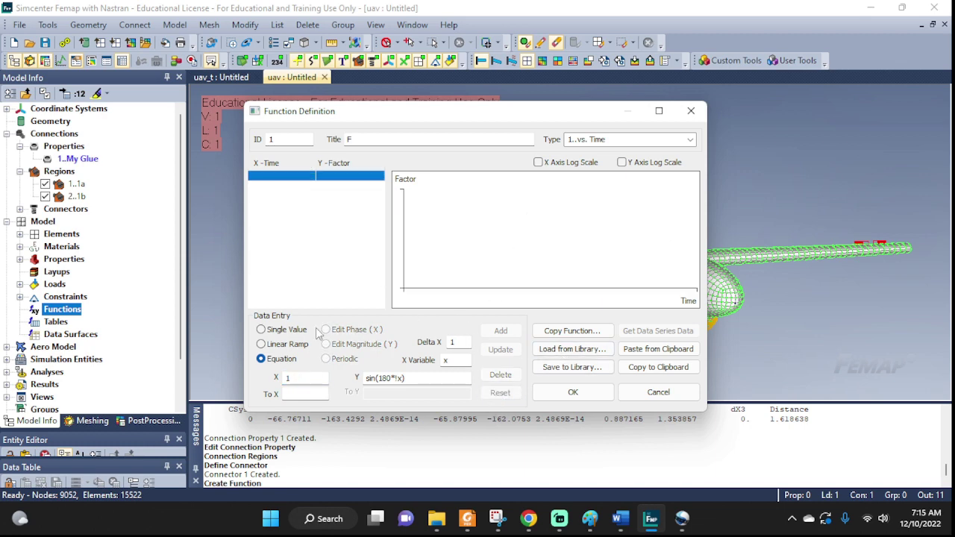
click(297, 394)
text(10)
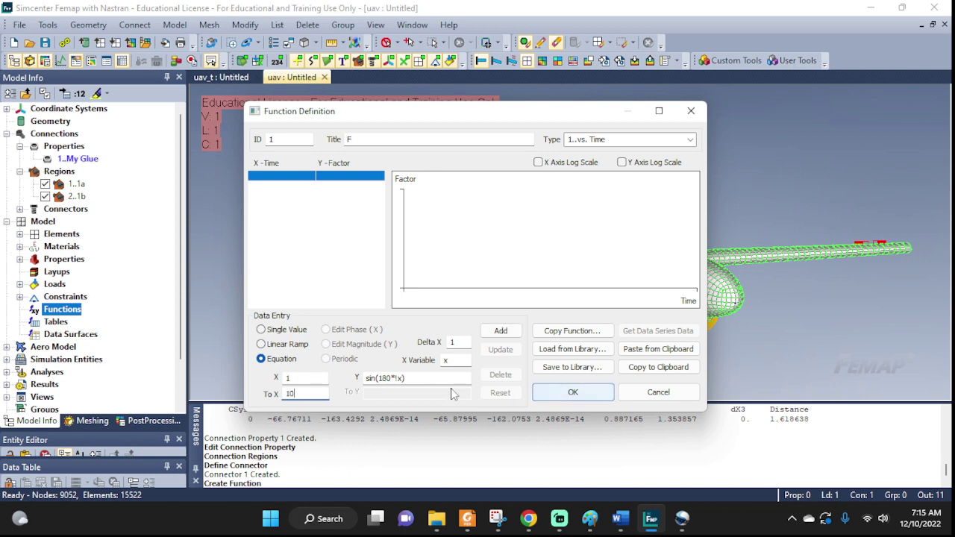
click(499, 332)
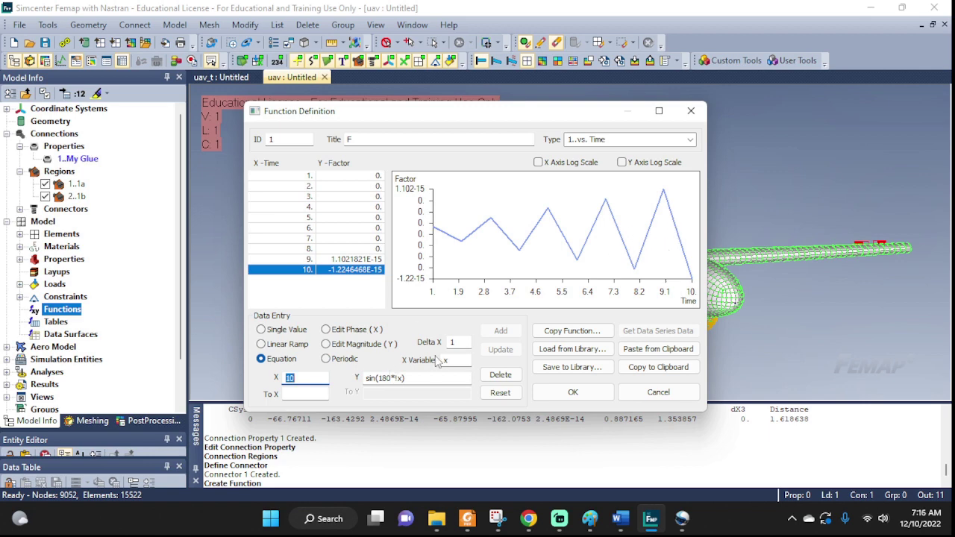
Step: Set Delta X to 0.01 and regenerate the sine points from X 0 to 10
click(453, 342)
click(499, 393)
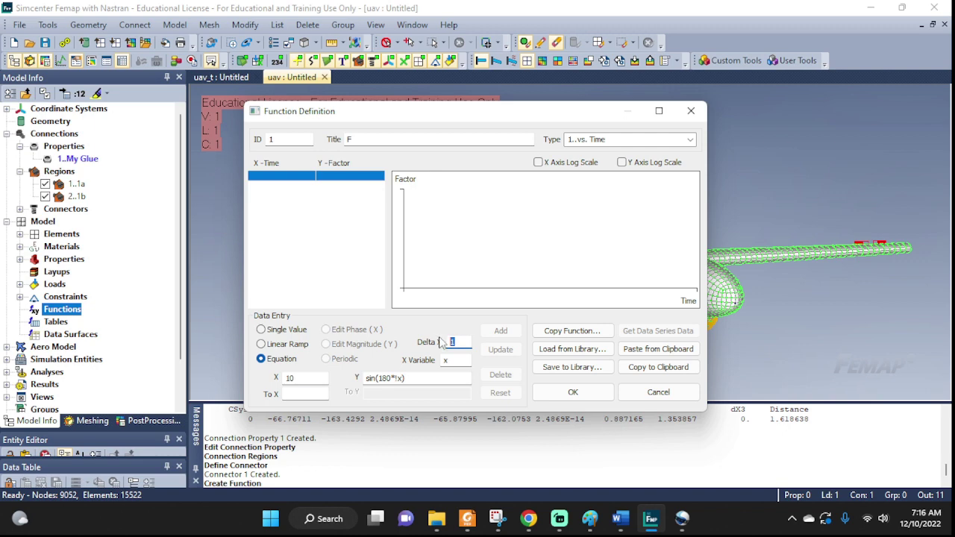
text(0.)
double_click(294, 379)
text(0)
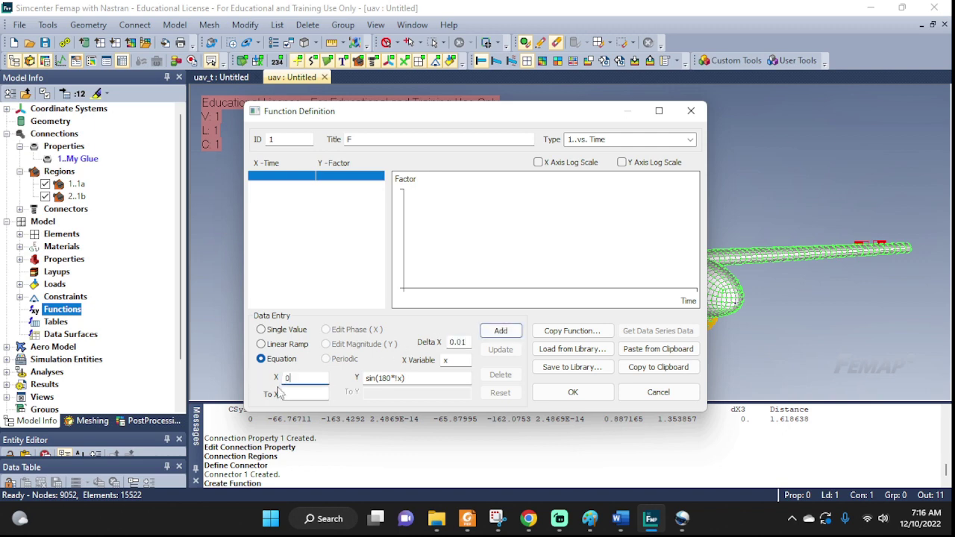
click(298, 393)
text(10)
click(500, 331)
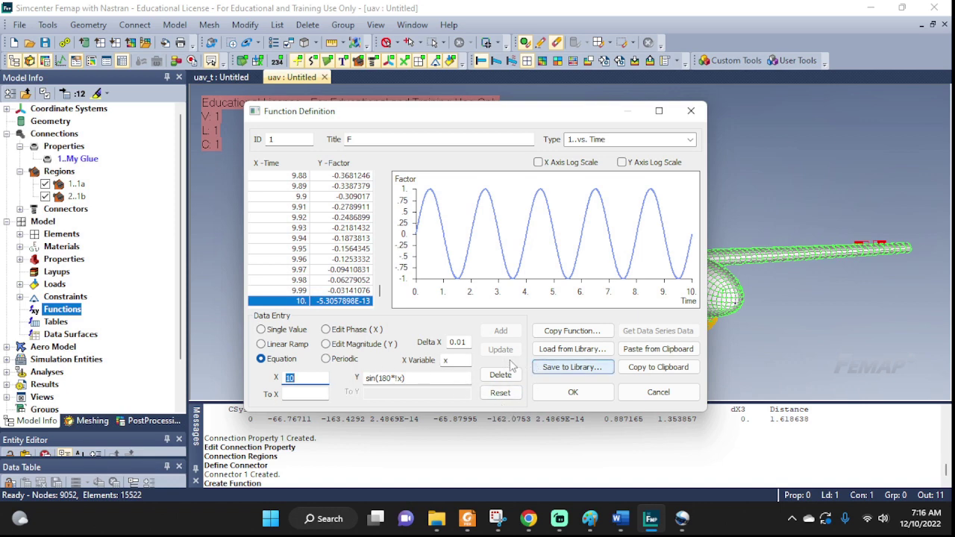
Step: Load the Landing gear acceleration function from the function library
click(571, 349)
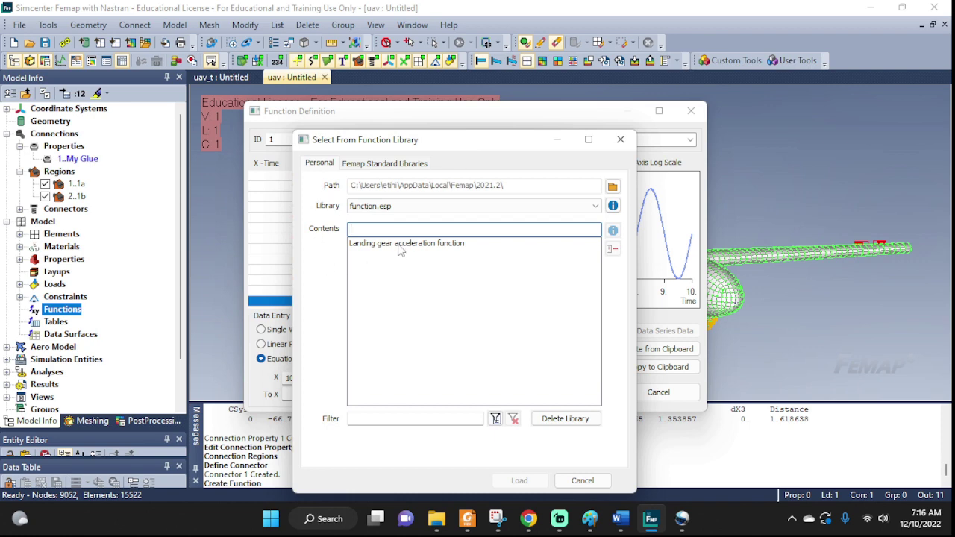
click(369, 244)
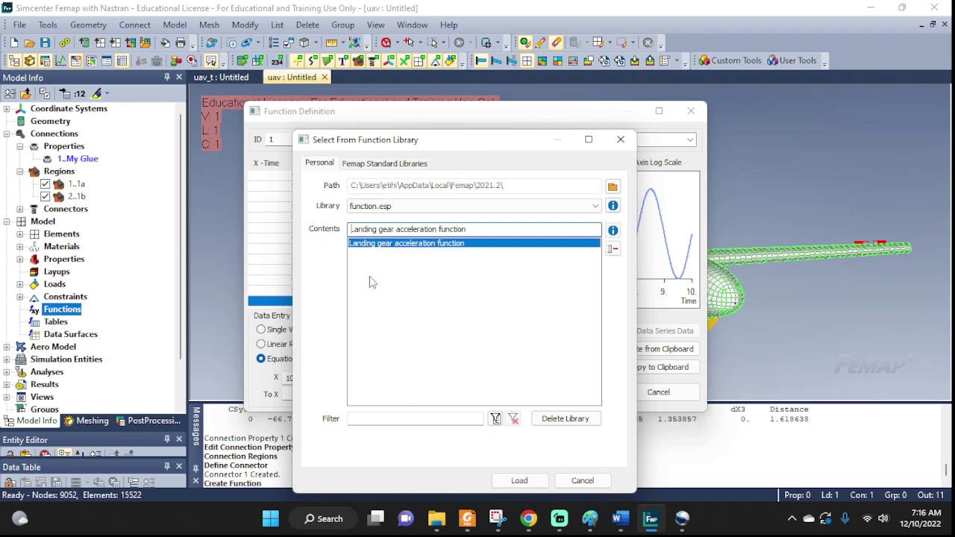
click(519, 481)
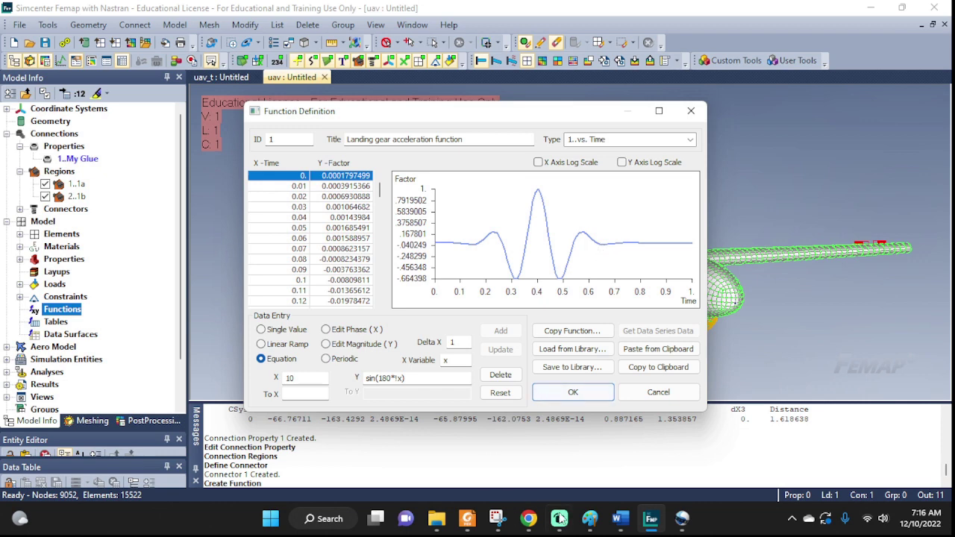
Step: Compare the loaded pulse against the ACCEL reference image, then clear the Y equation
click(497, 520)
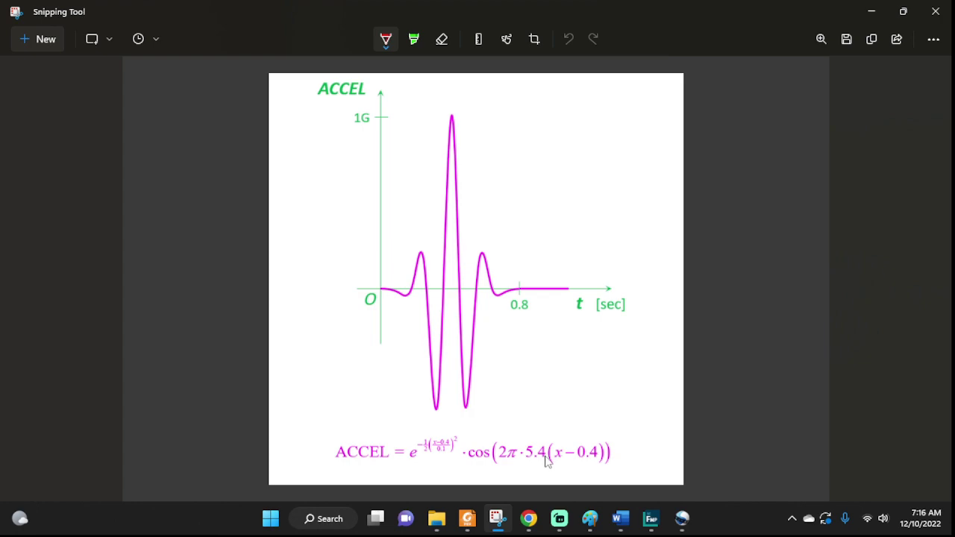
click(872, 10)
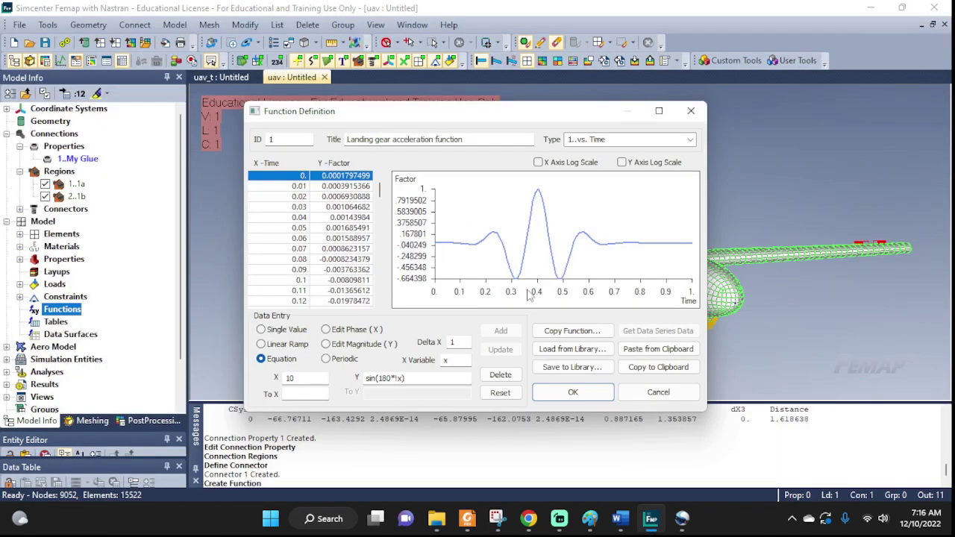
key(BackSpace)
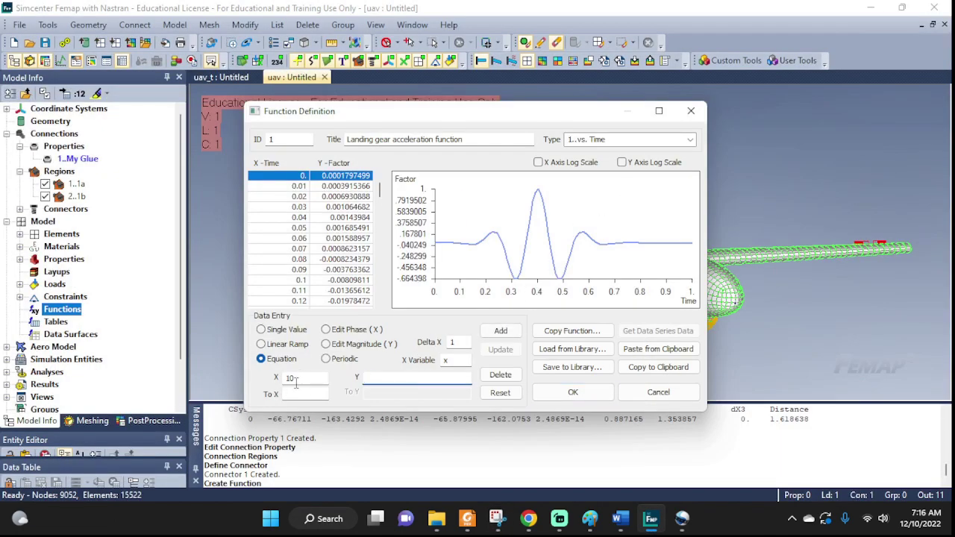
Step: Clear function F's data points, then browse the Simcenter Nastran Help Library page
click(500, 393)
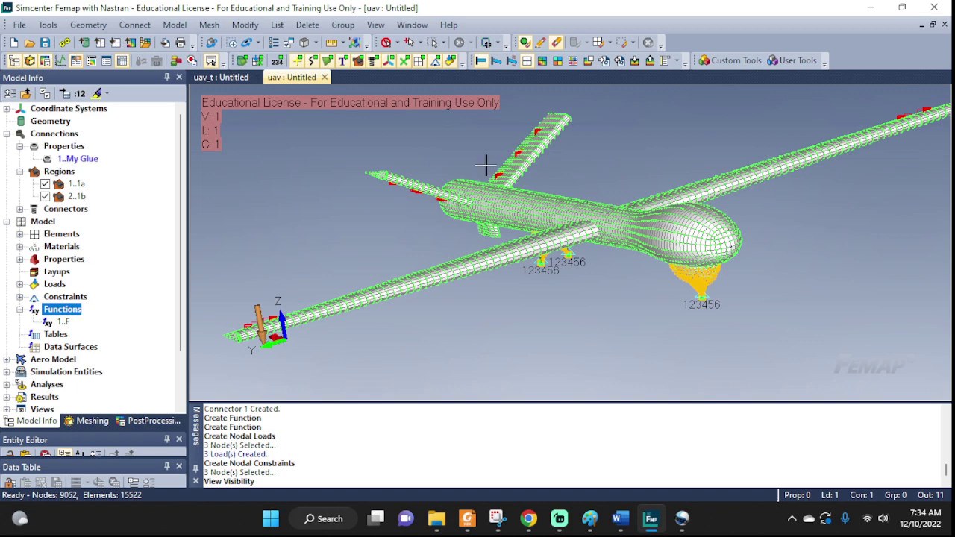
click(448, 26)
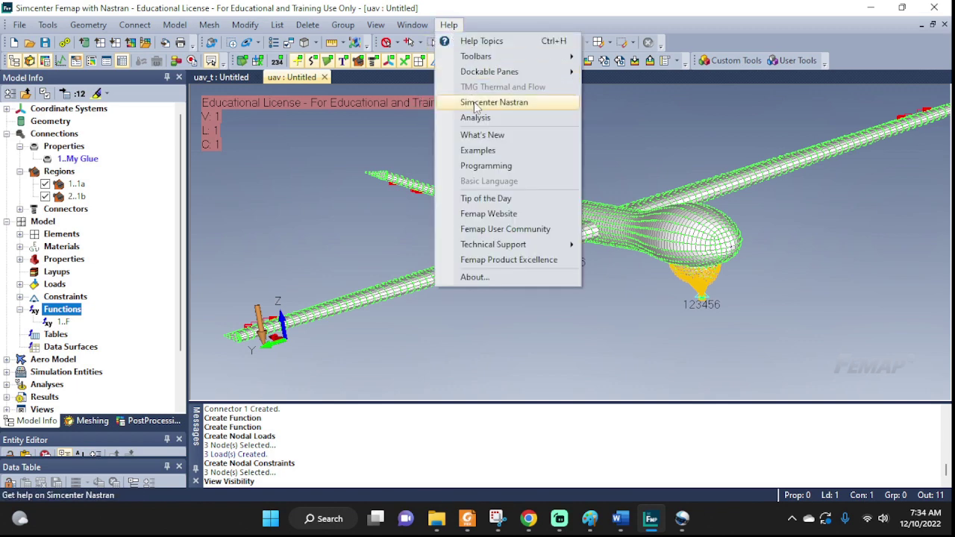
click(496, 103)
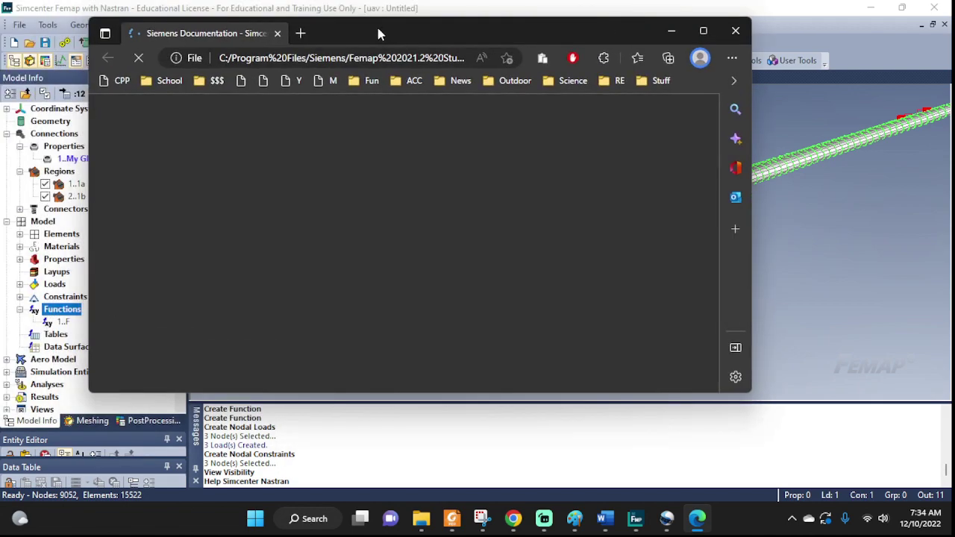
double_click(376, 24)
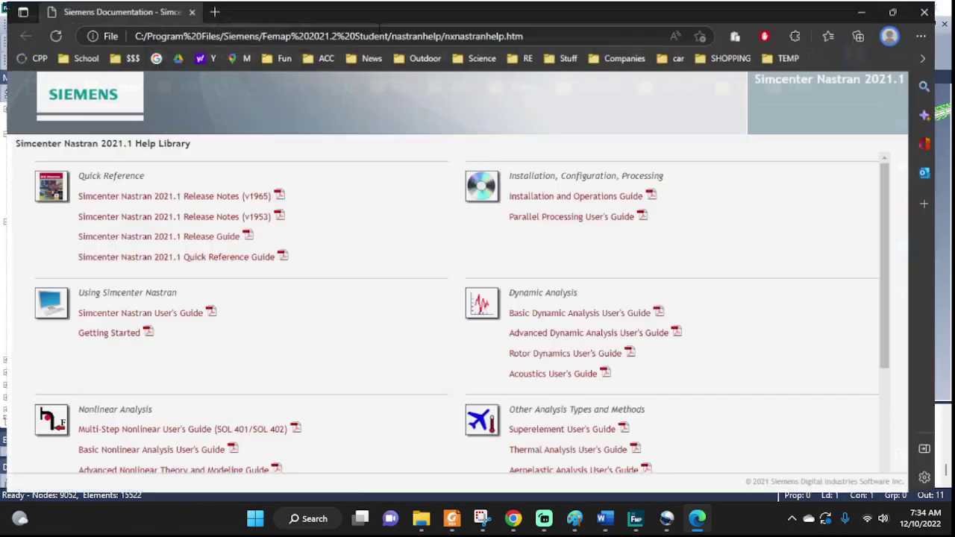
scroll(306, 239, down, 3)
scroll(305, 239, up, 3)
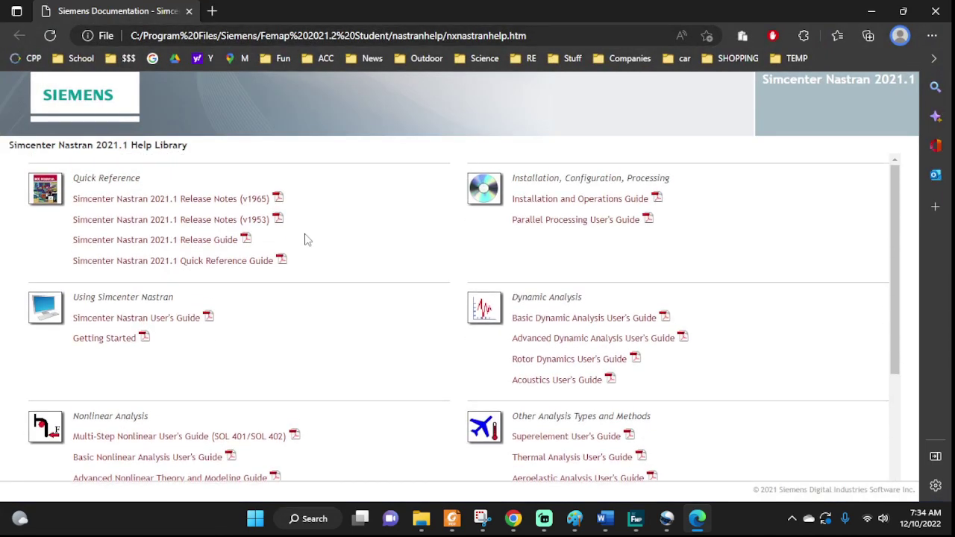
scroll(255, 285, down, 2)
scroll(255, 285, down, 1)
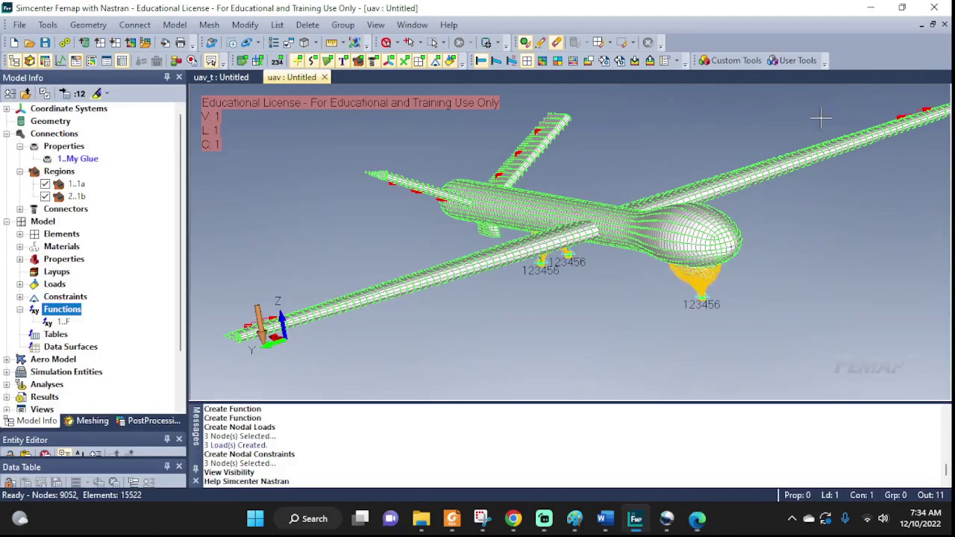
click(872, 11)
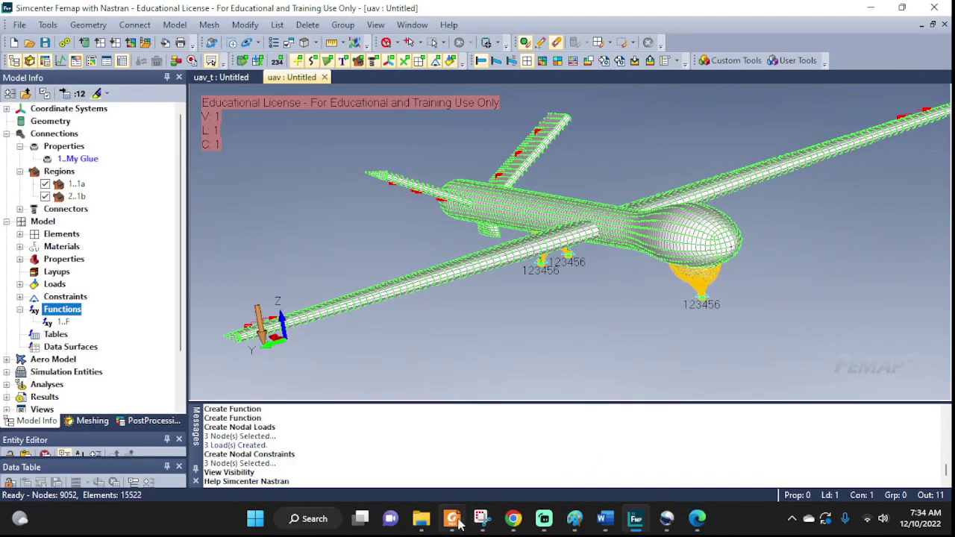
Step: Read the Function Reference appendix in FEMAP_User_Guide.pdf, then select Femap's Y equation field
click(455, 521)
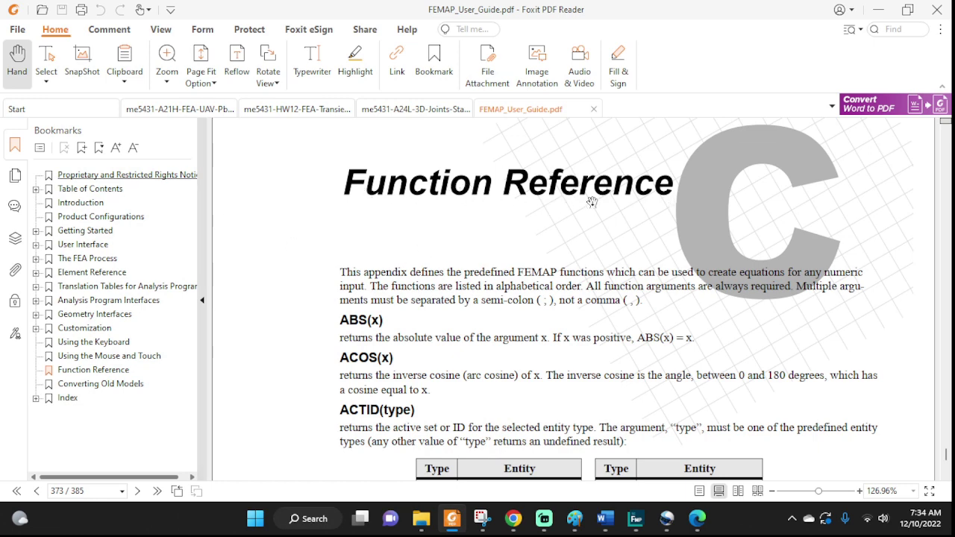
scroll(336, 218, down, 3)
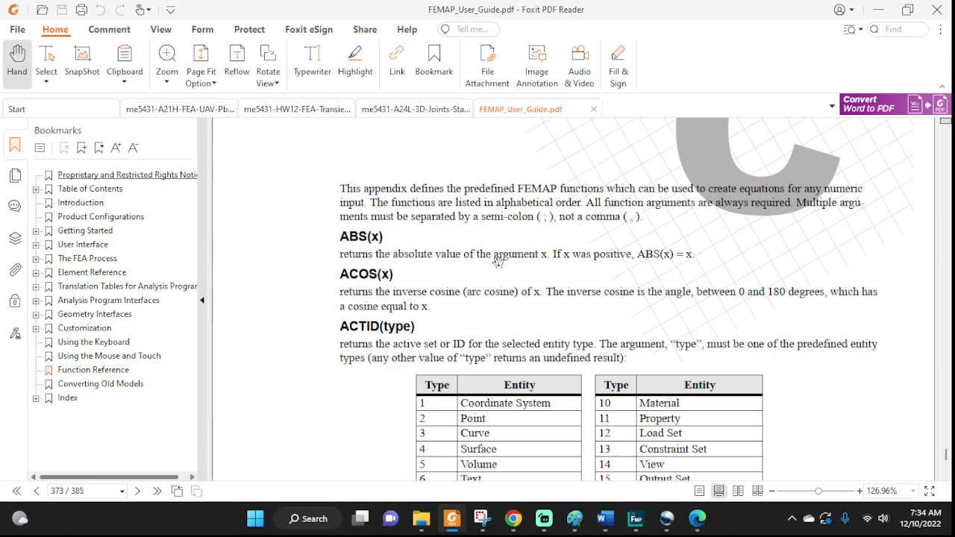
scroll(360, 240, down, 6)
scroll(361, 241, down, 5)
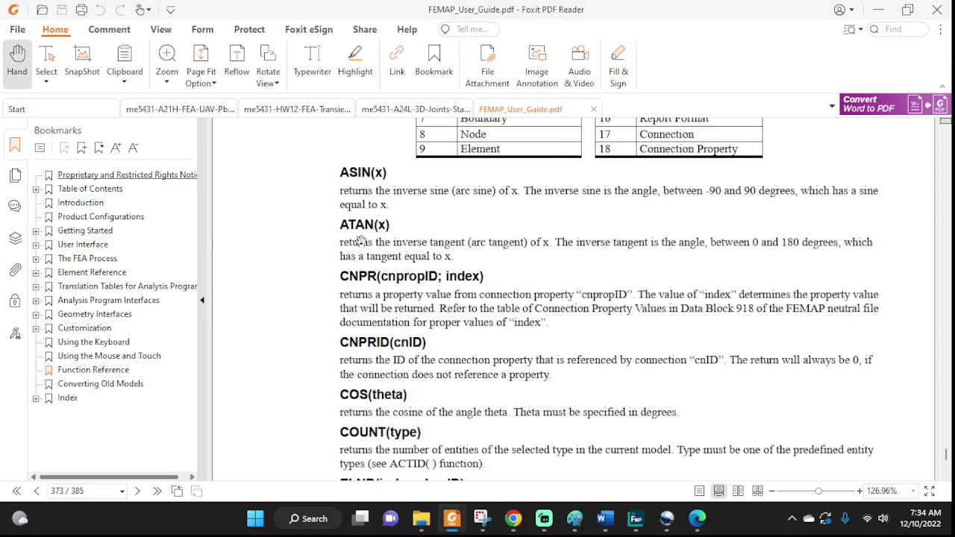
scroll(377, 328, down, 1)
scroll(377, 332, down, 10)
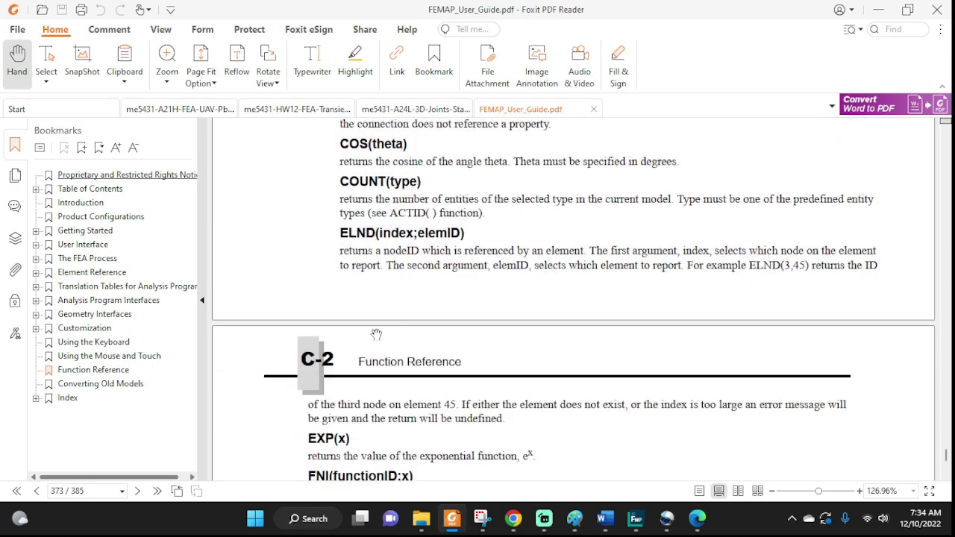
scroll(380, 314, down, 8)
scroll(380, 313, up, 7)
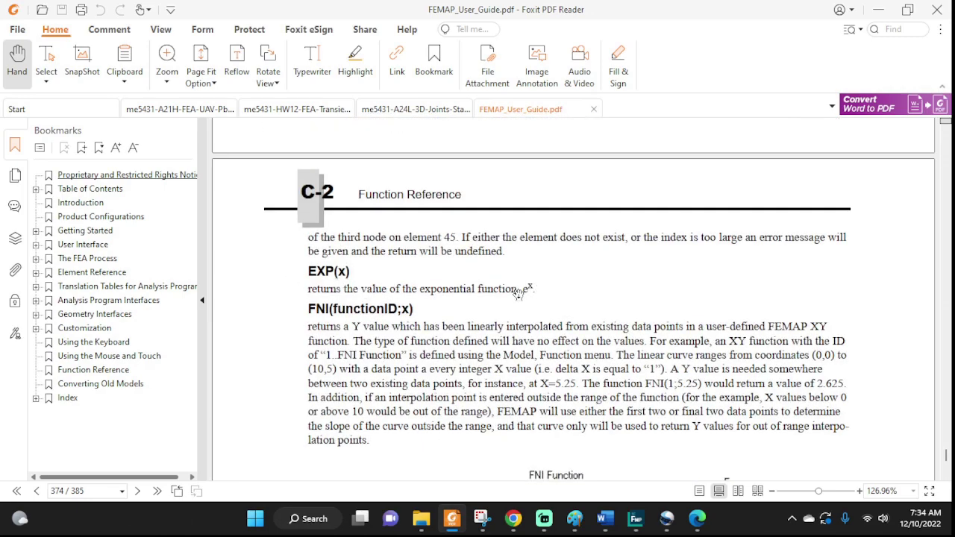
scroll(514, 291, down, 20)
scroll(508, 317, down, 20)
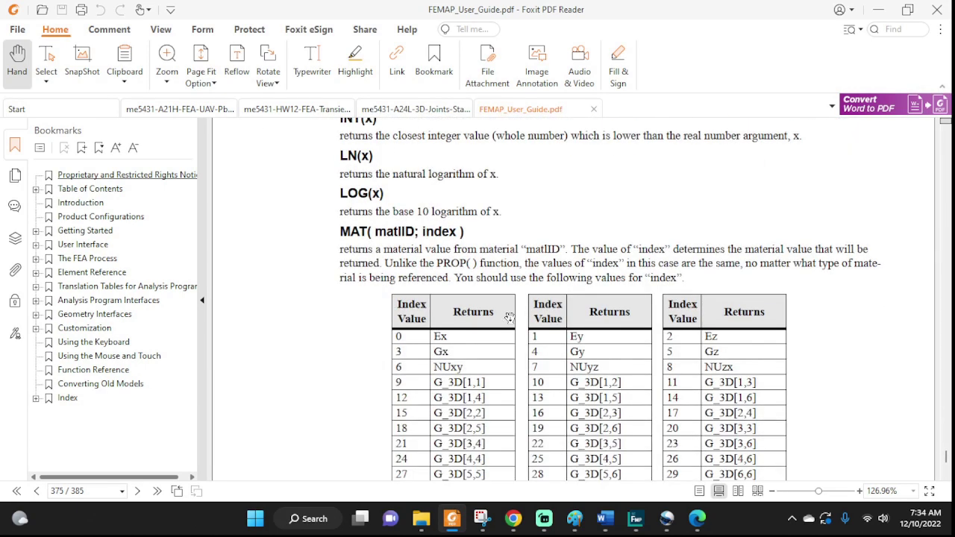
scroll(509, 317, down, 4)
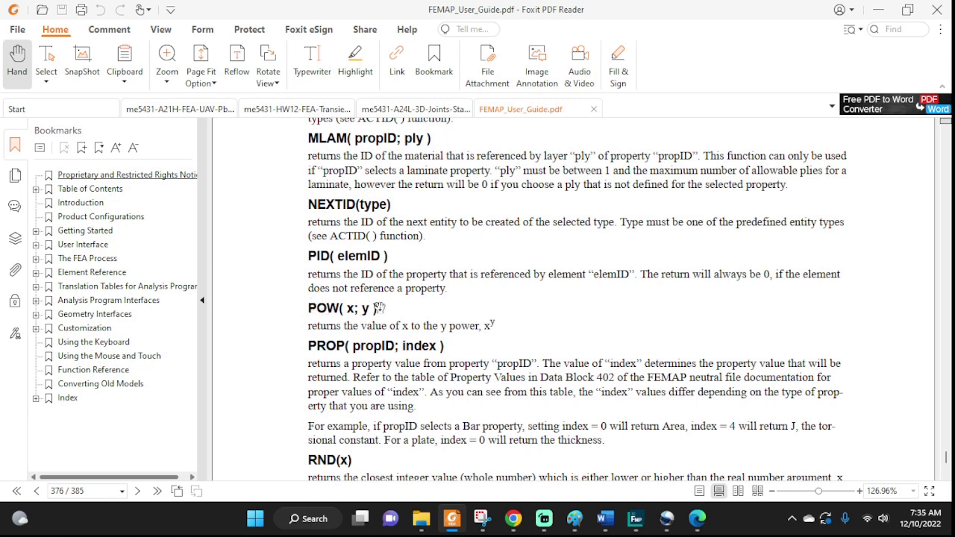
scroll(319, 313, down, 3)
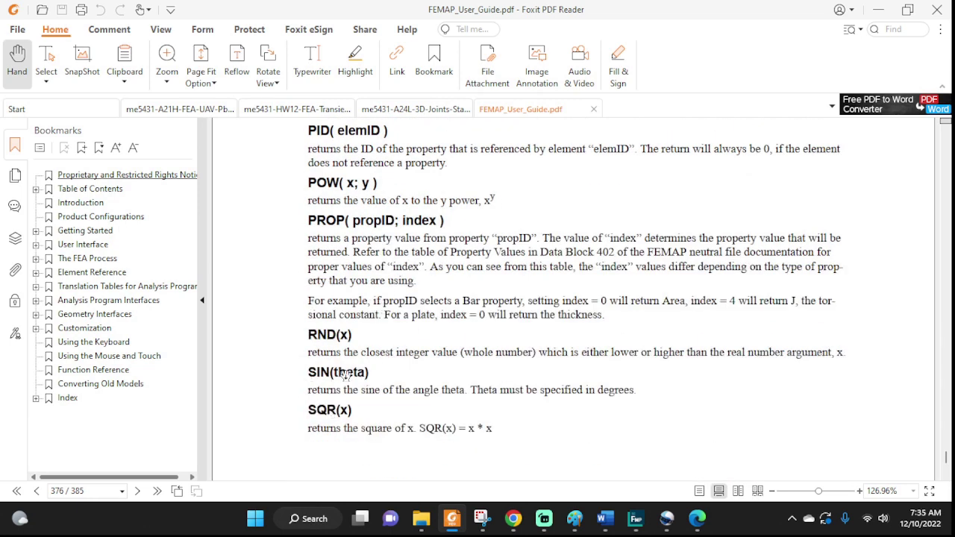
scroll(348, 373, down, 14)
scroll(353, 363, down, 15)
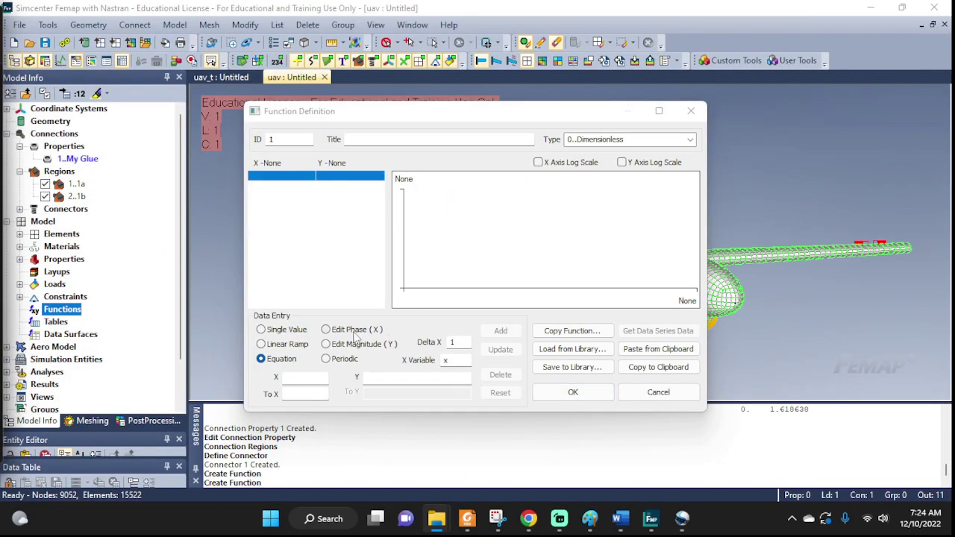
click(375, 376)
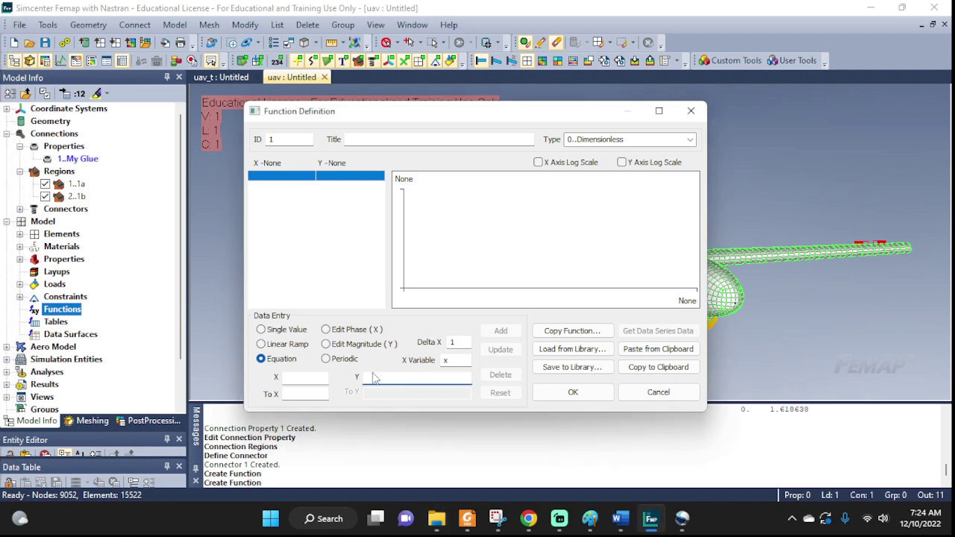
Step: Open the Y value's Equation Editor, move it up-left, and browse its Functions list
double_click(376, 377)
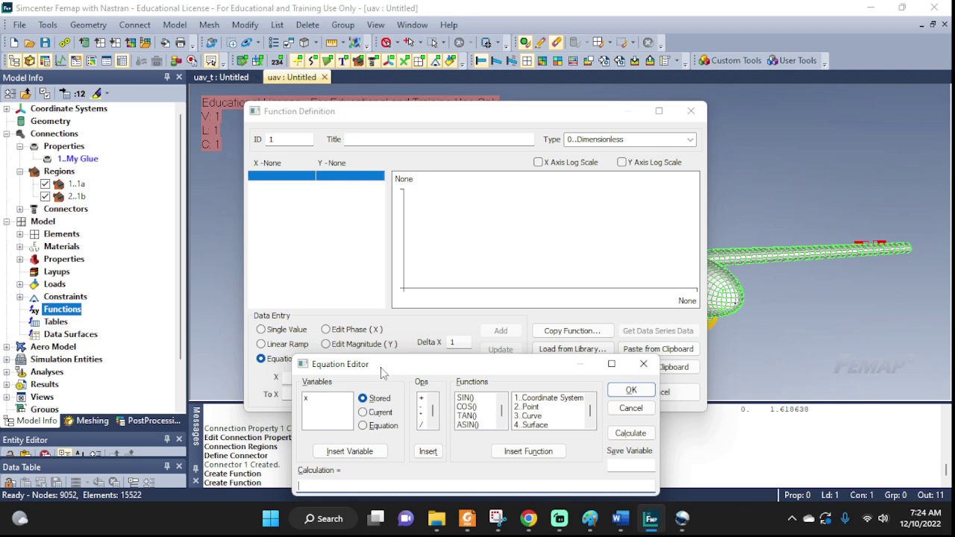
drag(385, 368, 159, 174)
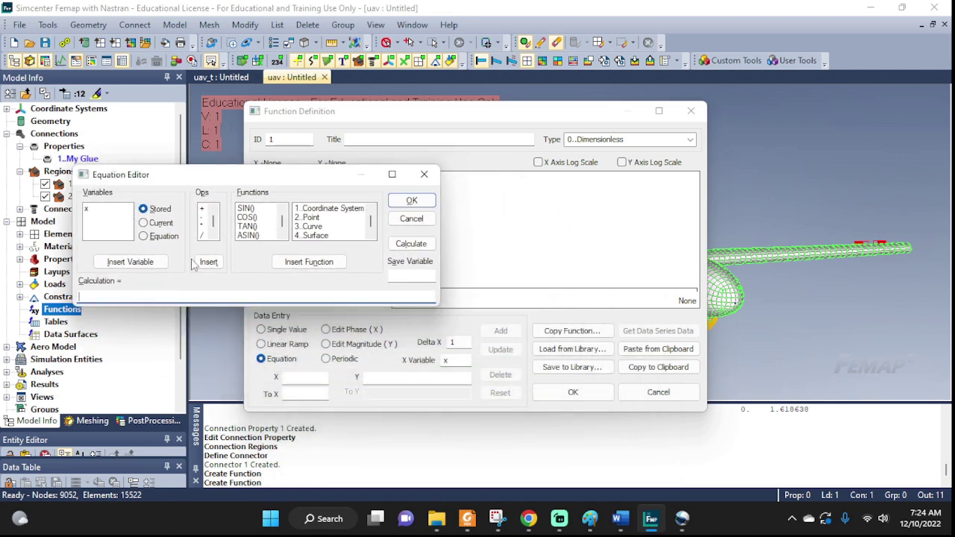
click(250, 230)
scroll(257, 227, down, 3)
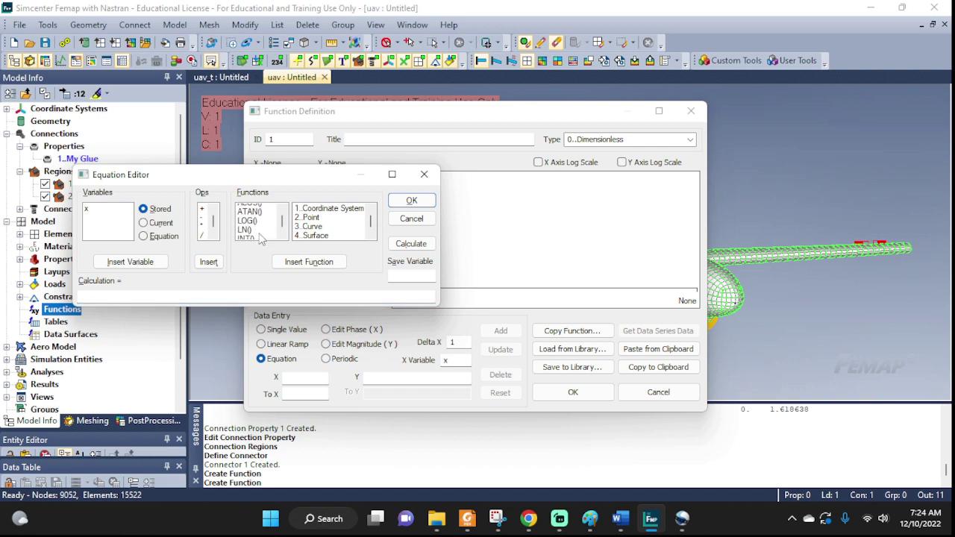
scroll(257, 225, down, 10)
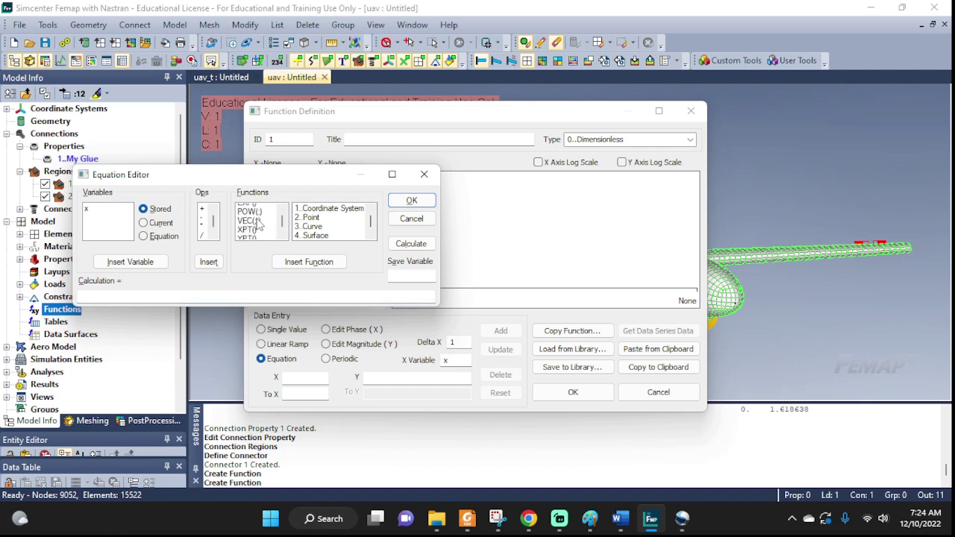
scroll(257, 224, up, 10)
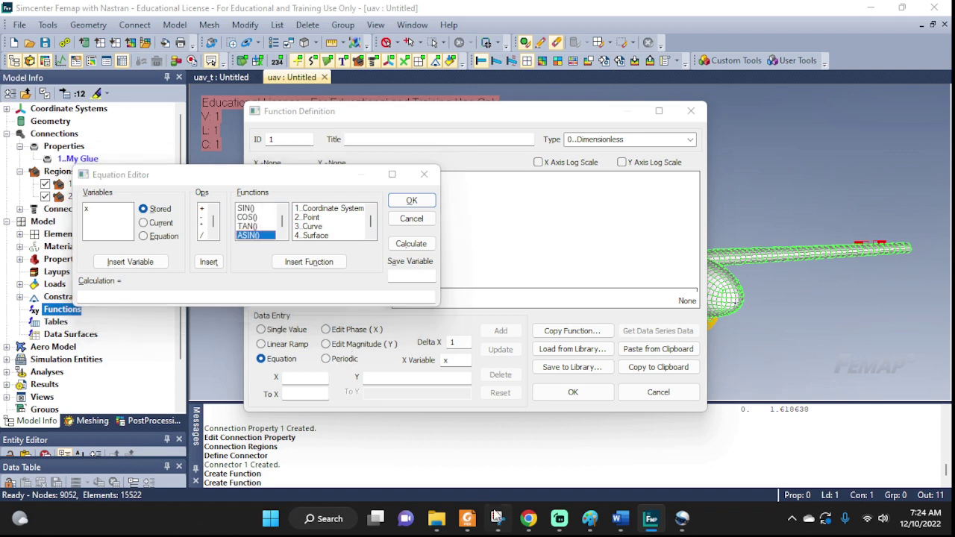
click(497, 519)
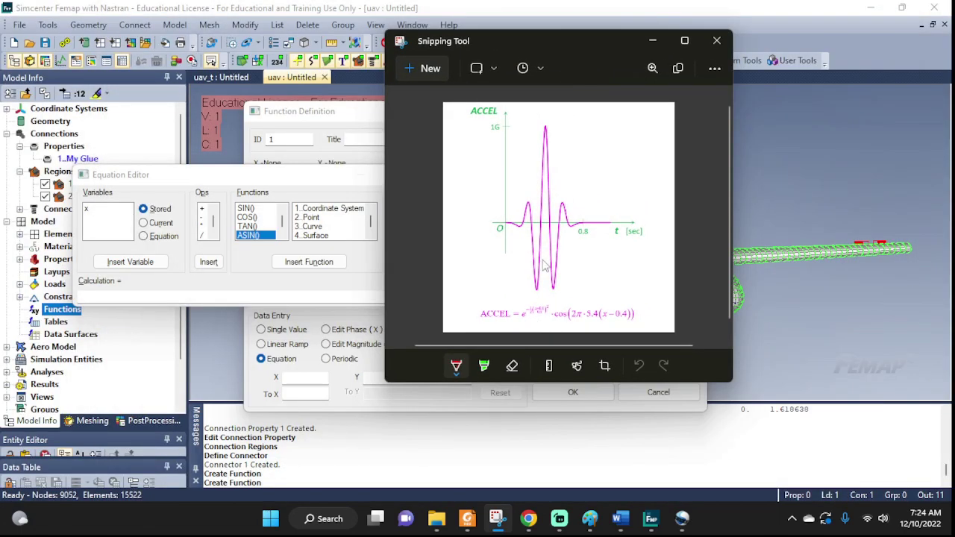
double_click(592, 41)
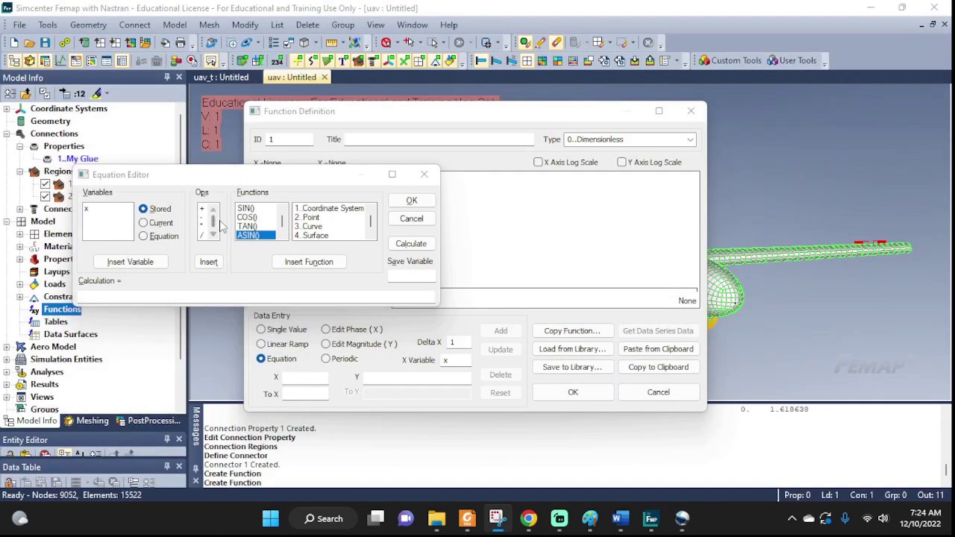
Step: Insert EXP() from the Functions list to start the calculation EXP((-0.5)*())
click(283, 235)
click(283, 235)
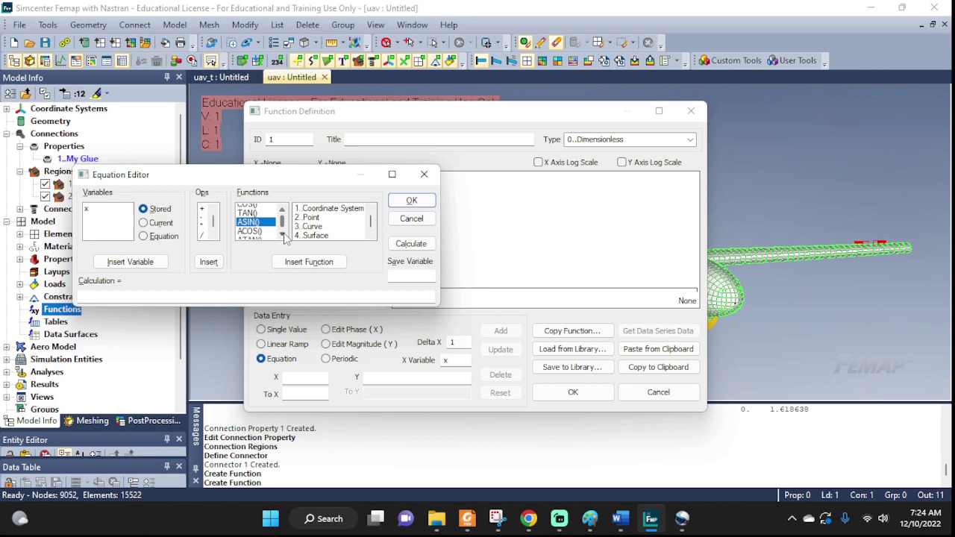
click(283, 235)
click(283, 235)
click(283, 235)
click(282, 235)
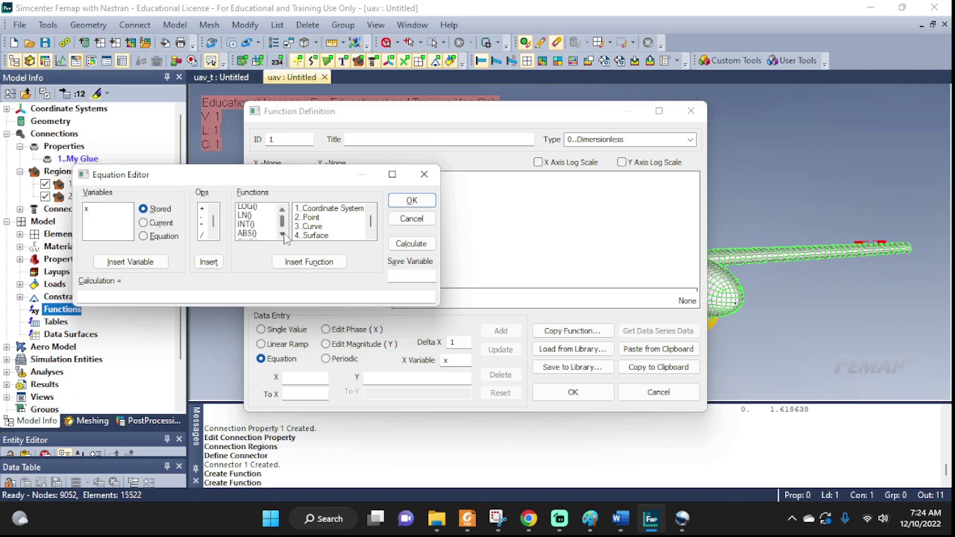
click(283, 235)
click(283, 235)
click(282, 235)
click(283, 235)
click(282, 235)
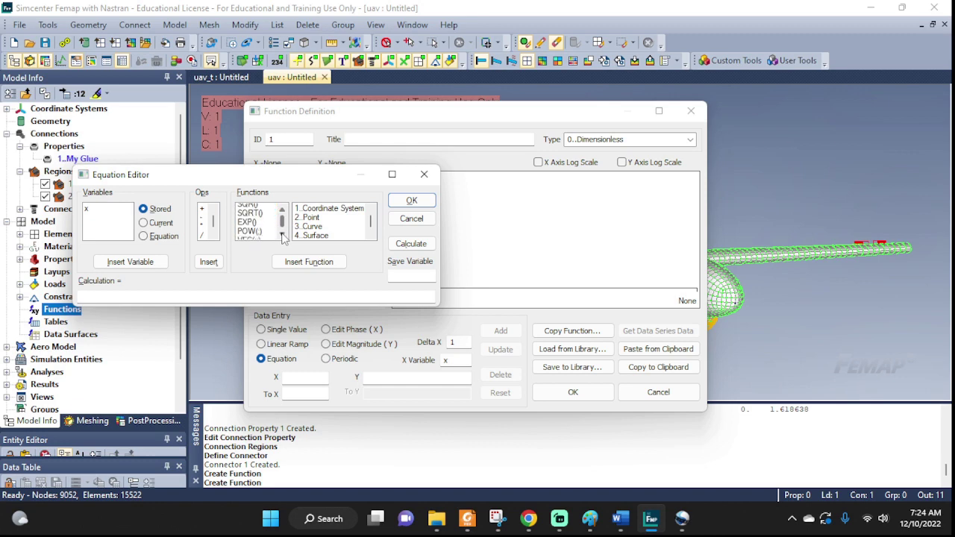
click(283, 235)
click(249, 219)
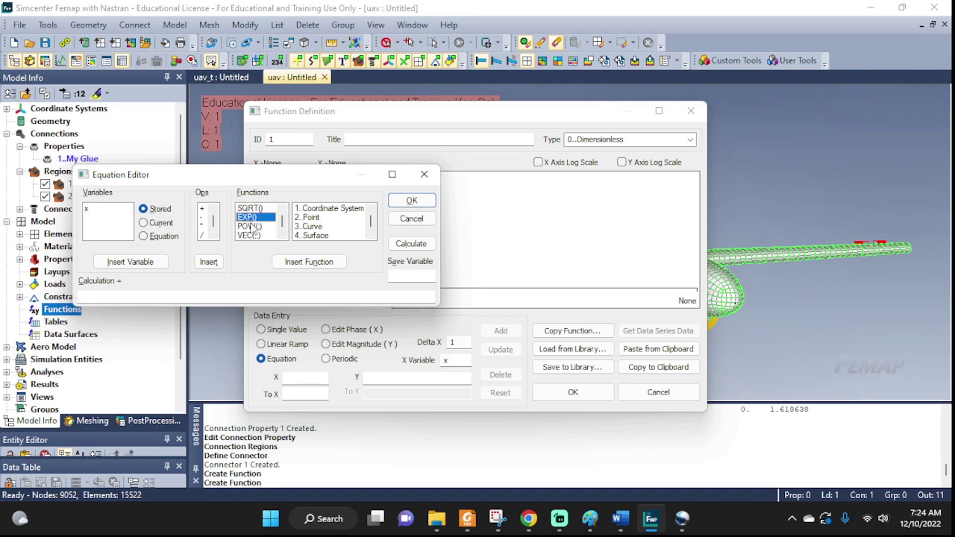
click(287, 263)
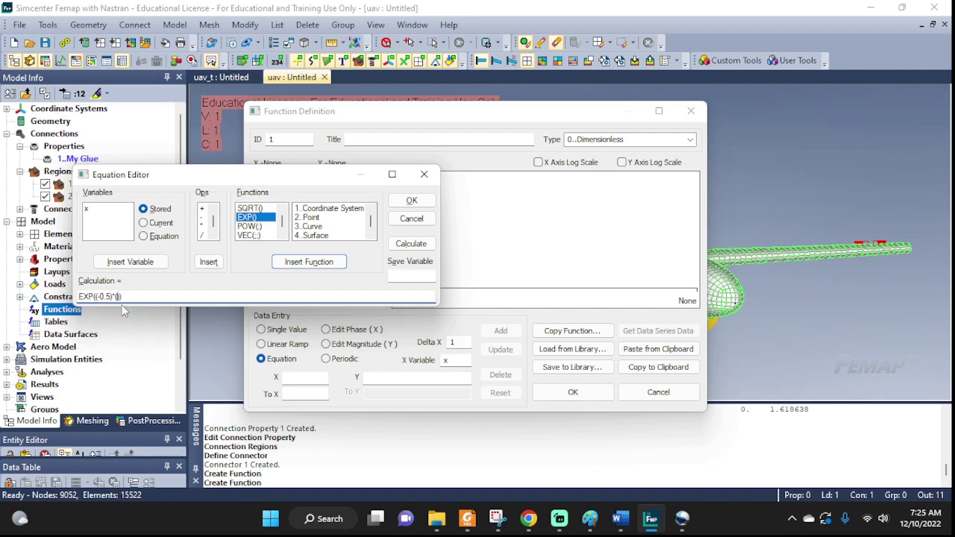
Step: Insert the variable x and complete the exponent as (-0.5)*((x-0.4)/0.1) in the Calculation field
click(88, 211)
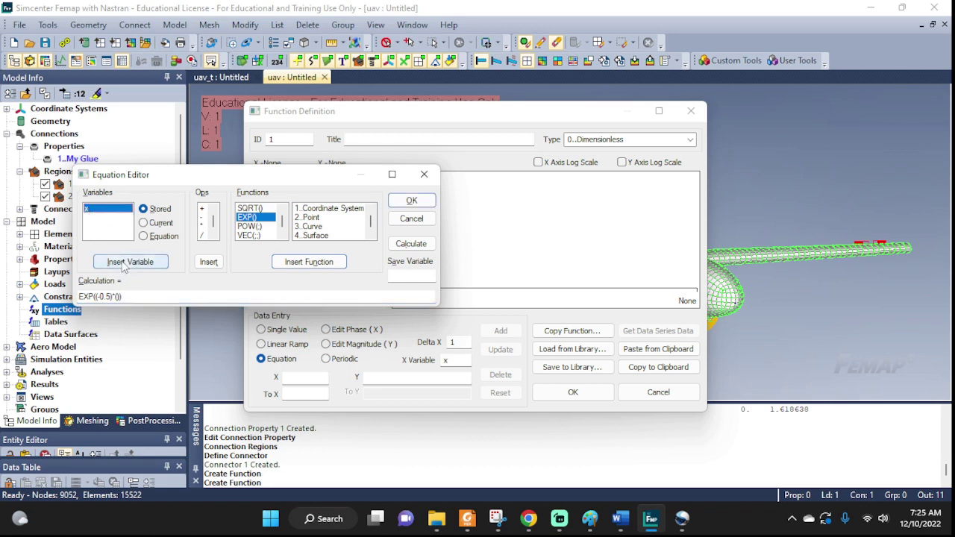
click(130, 262)
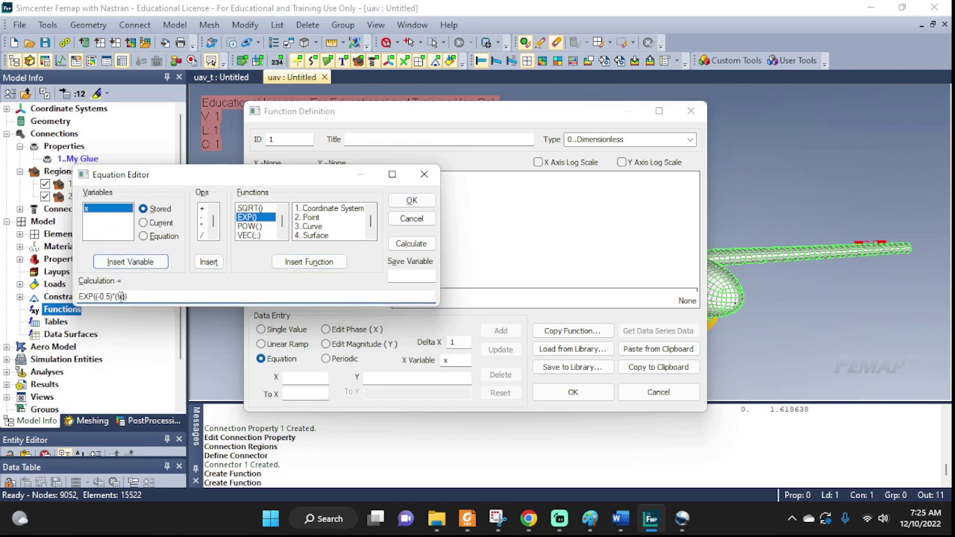
double_click(121, 297)
text(x)
text(0.4)
text())
click(114, 297)
text(()
text(0.1)
drag(116, 297, 155, 296)
Step: Move the ((x-0.4)/0.1) term inside POW() with exponent 2 to square it
click(115, 296)
drag(116, 296, 156, 296)
key(ctrl+c)
key(Delete)
double_click(250, 227)
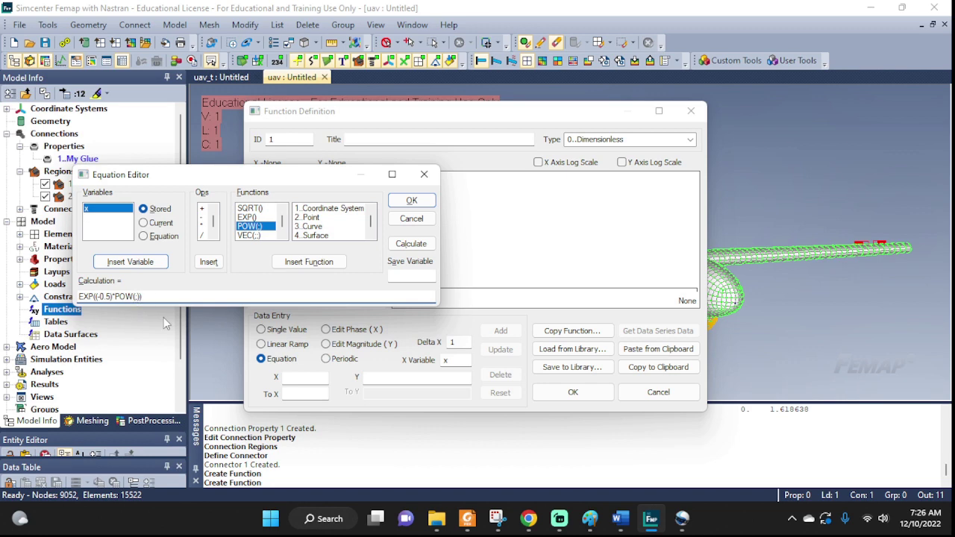
key(ctrl+v)
text(;2)
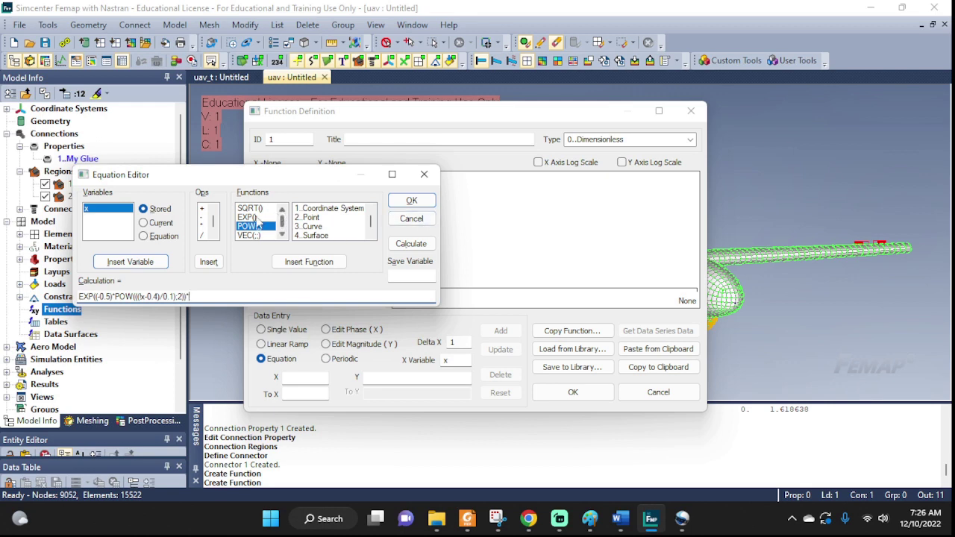
Step: Append a COS(2*180*5.4*(x-0.4)) factor after the squared exponential
click(282, 209)
click(247, 219)
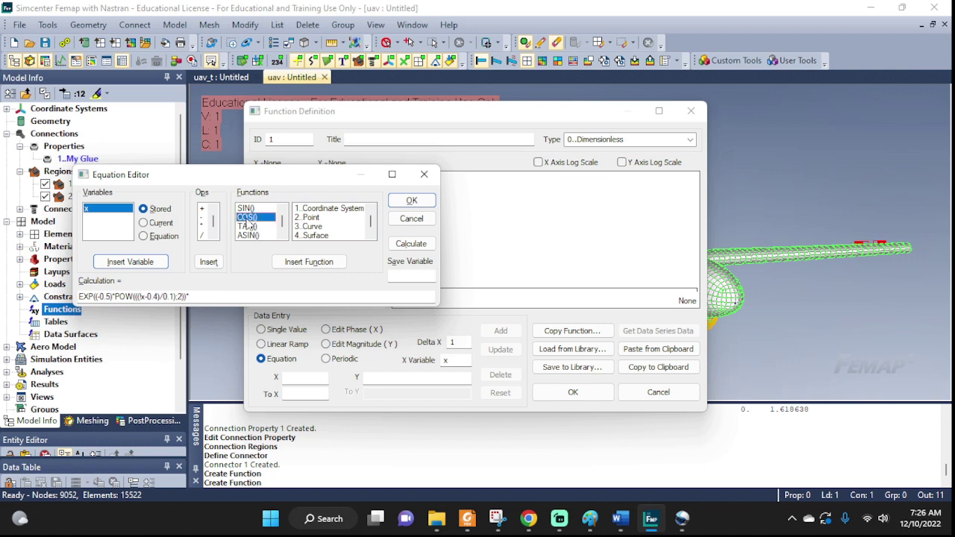
double_click(247, 219)
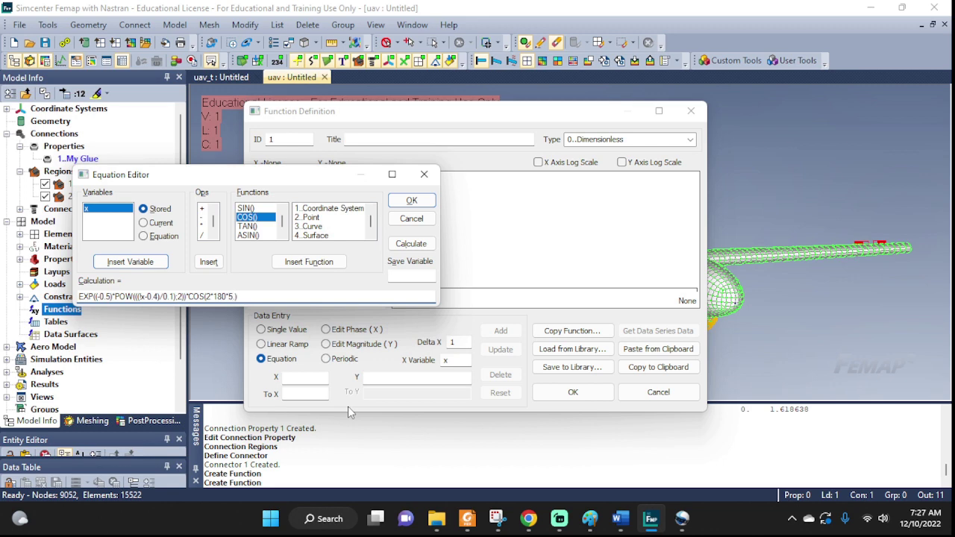
text(4*()
click(91, 210)
click(104, 264)
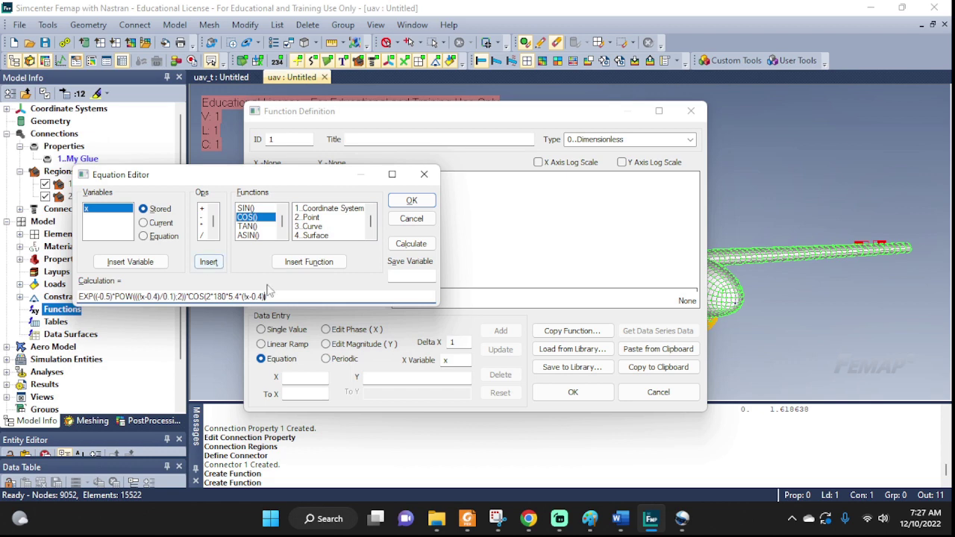
drag(284, 298, 17, 287)
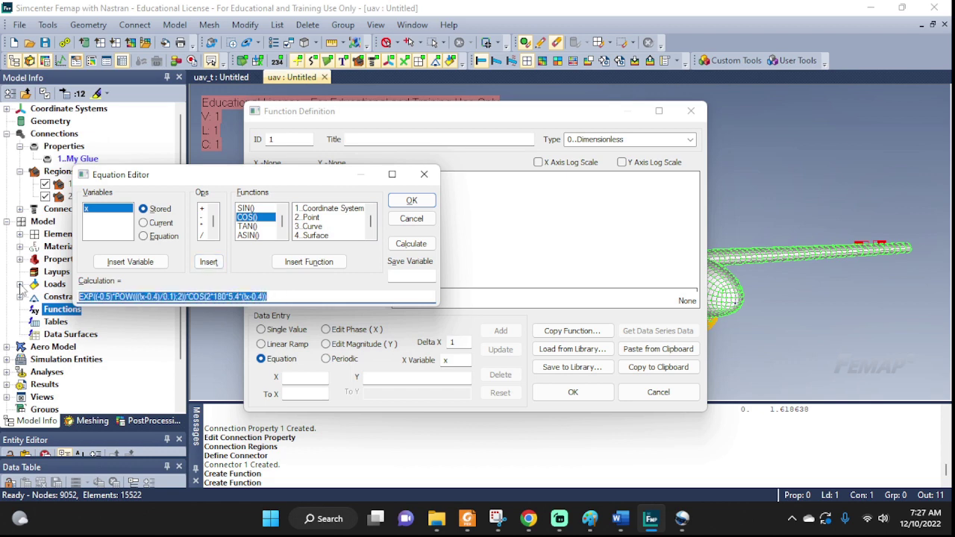
Step: Accept the pulse equation as the Y values and check the reference pulse graph image
click(289, 296)
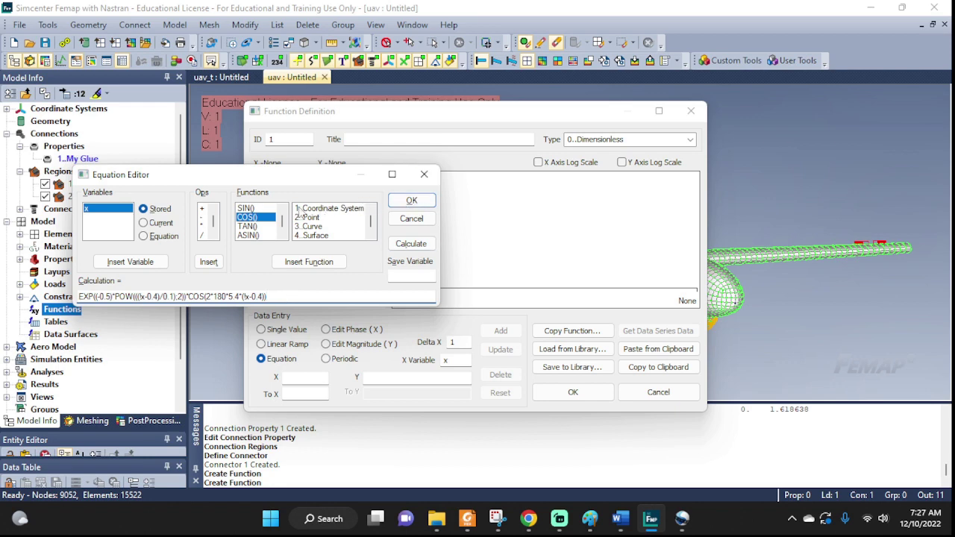
click(410, 201)
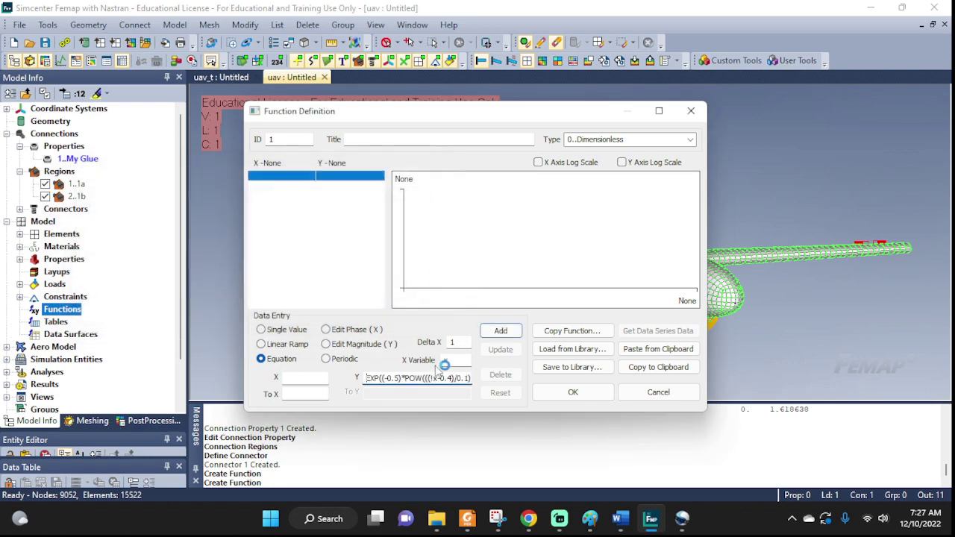
click(306, 377)
click(497, 519)
double_click(591, 48)
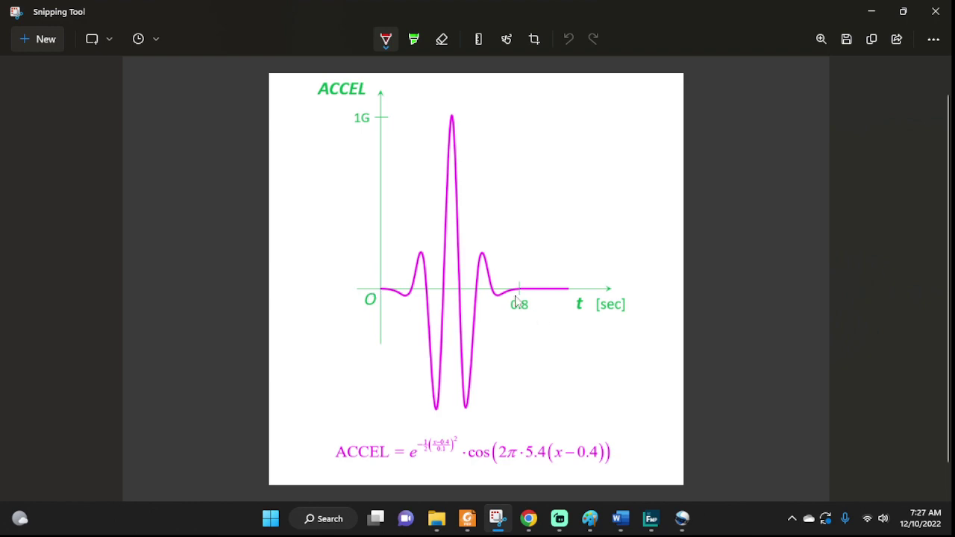
click(871, 11)
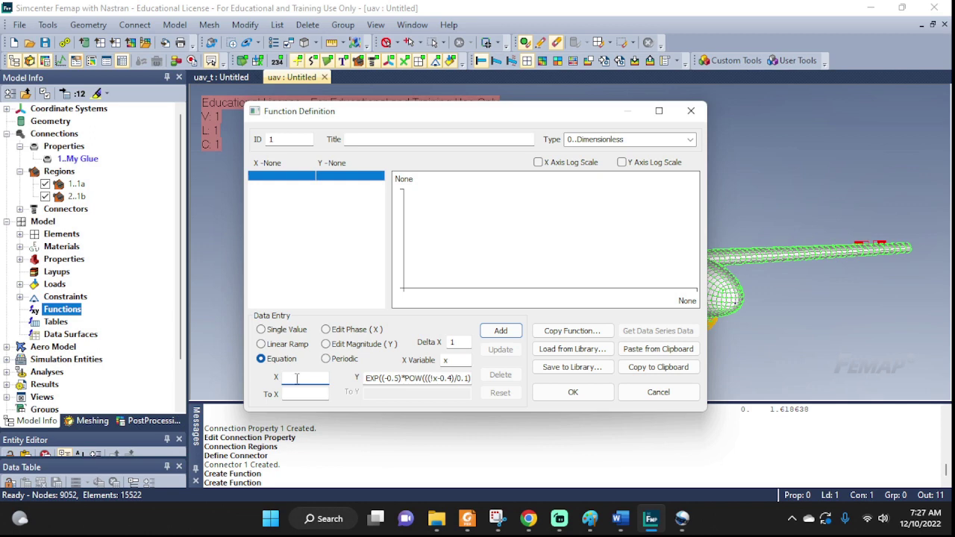
Step: Generate function points from X 0 to 0.8 with a 0.01 step
click(310, 399)
text(0)
double_click(462, 342)
text(0.1)
click(500, 331)
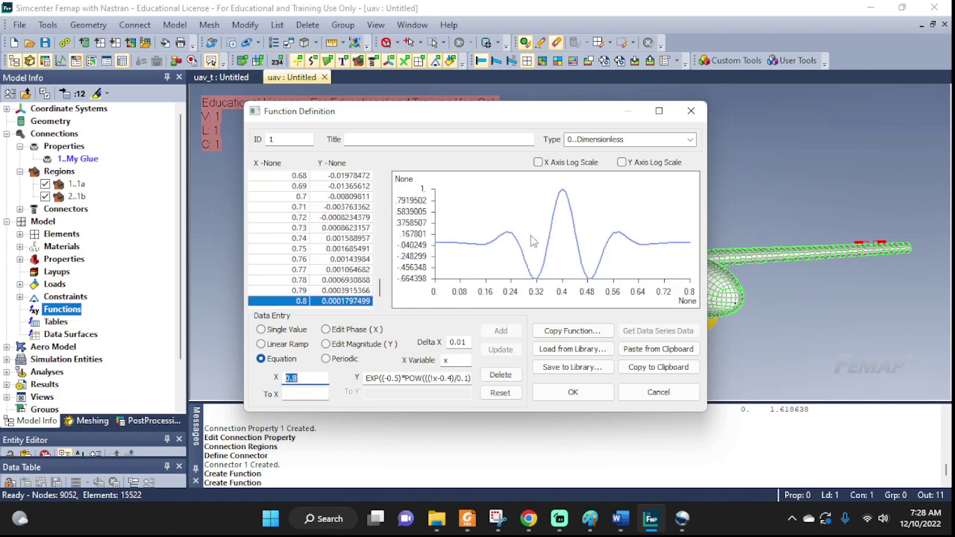
click(497, 518)
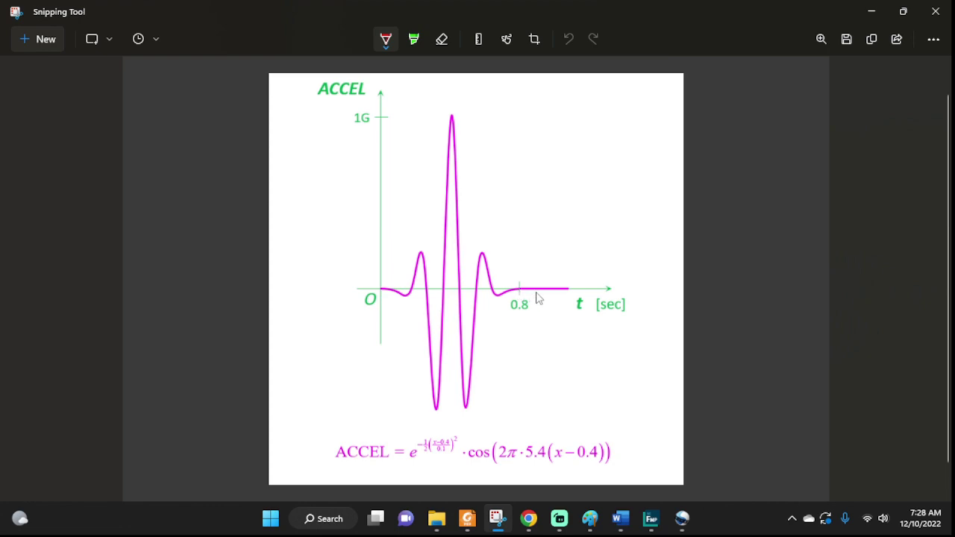
click(870, 12)
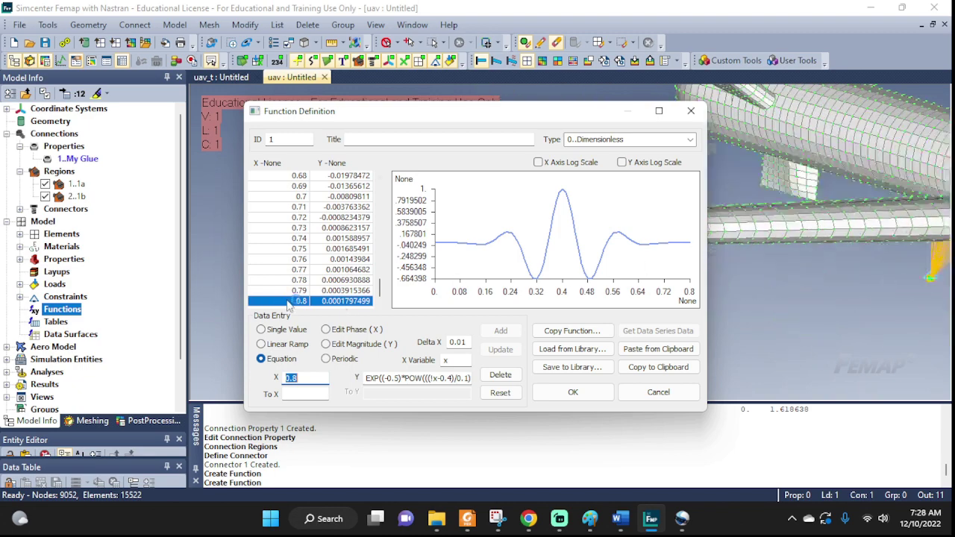
Step: Add zero-valued points up to X 1 by setting To X to 1 and the Y equation to 0
scroll(272, 298, up, 6)
scroll(296, 306, down, 6)
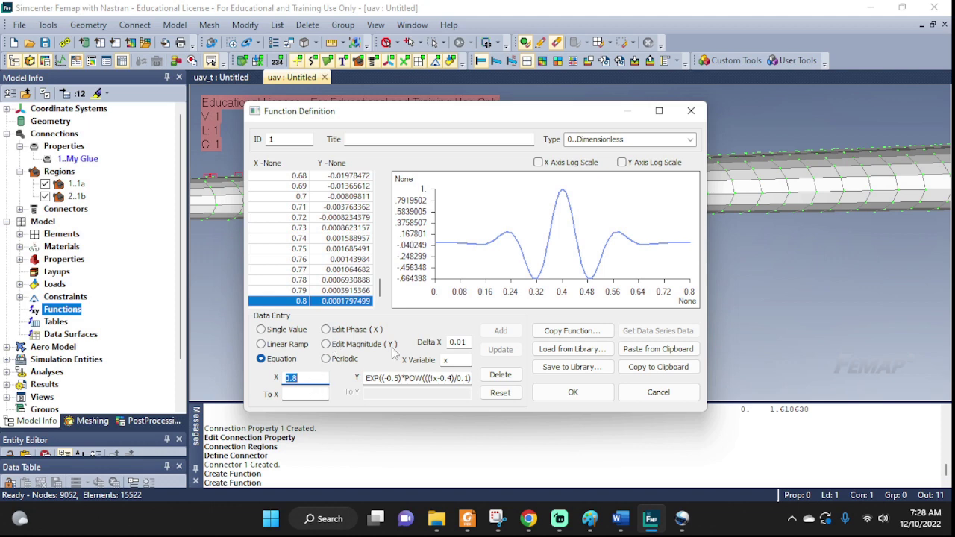
click(295, 391)
text(1)
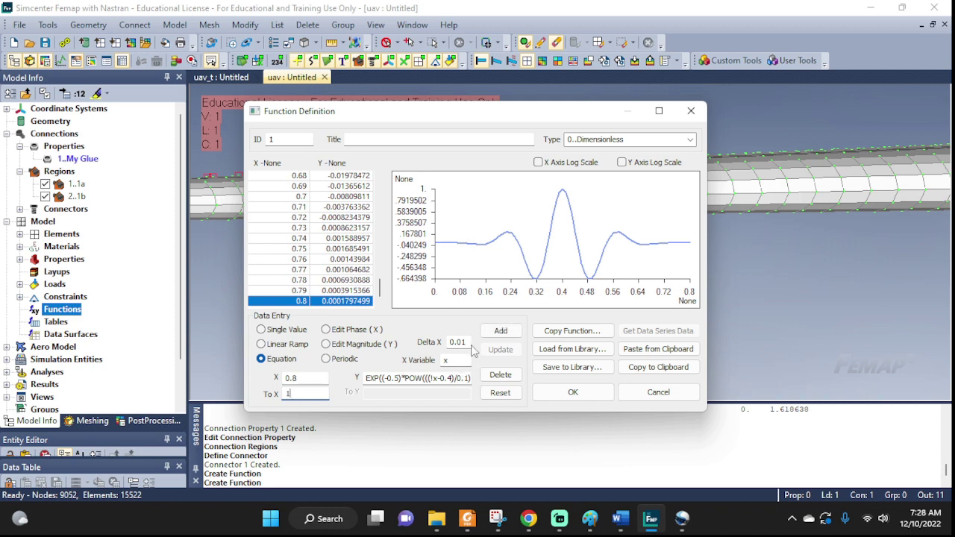
click(383, 378)
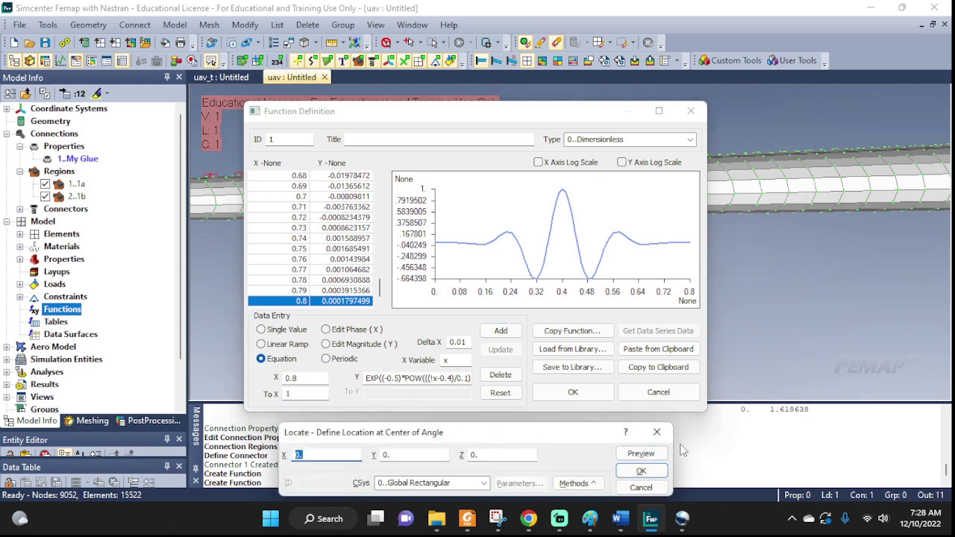
click(365, 379)
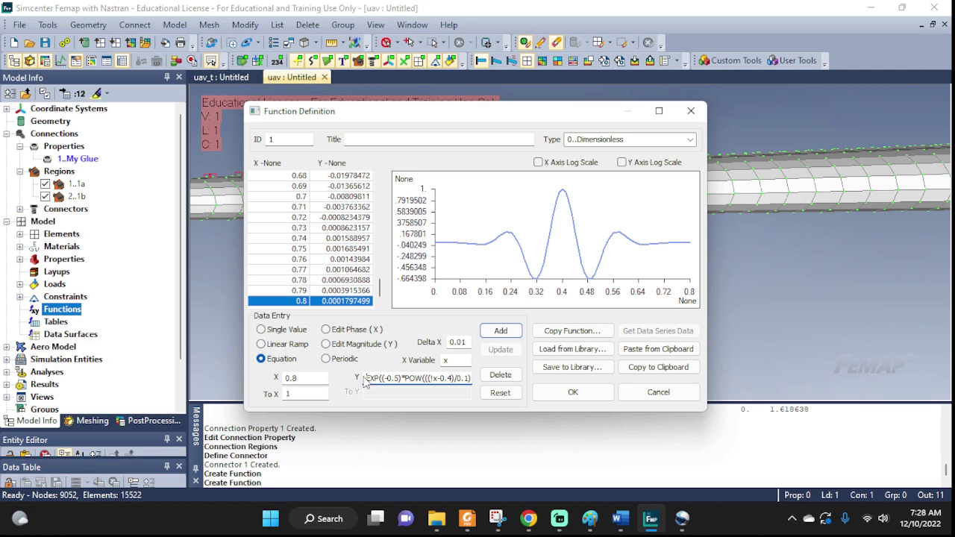
drag(365, 378, 507, 381)
text(0)
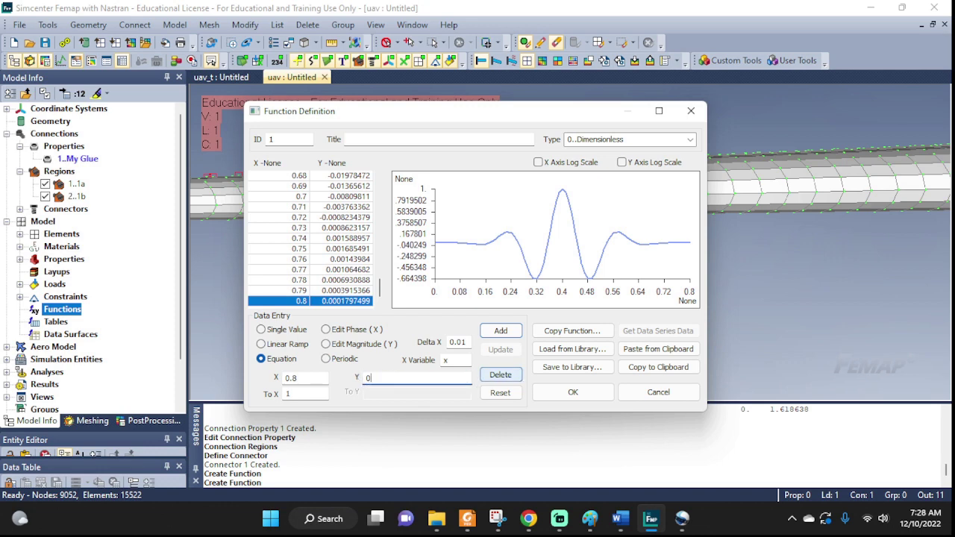
click(500, 331)
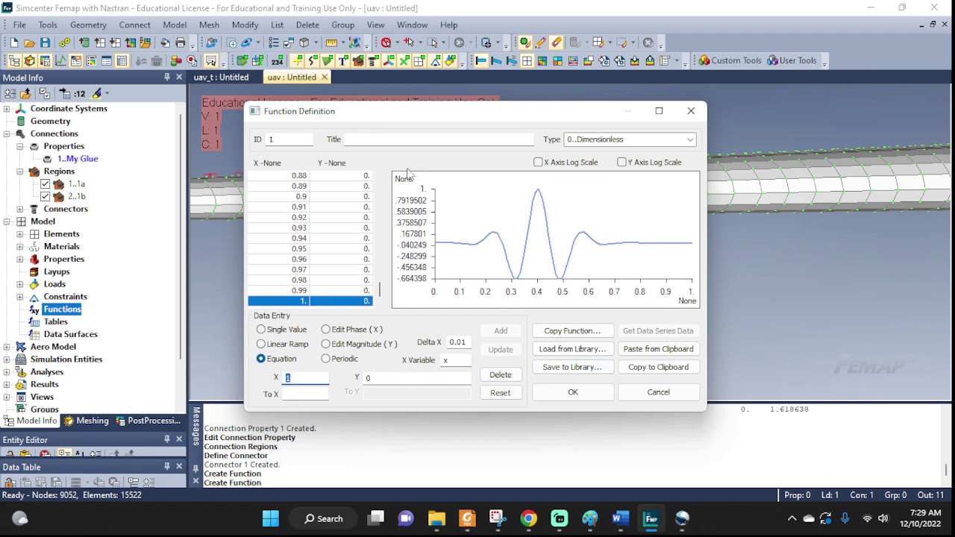
Step: Title function 1 'F' and set its type to 1..vs. Time
click(561, 372)
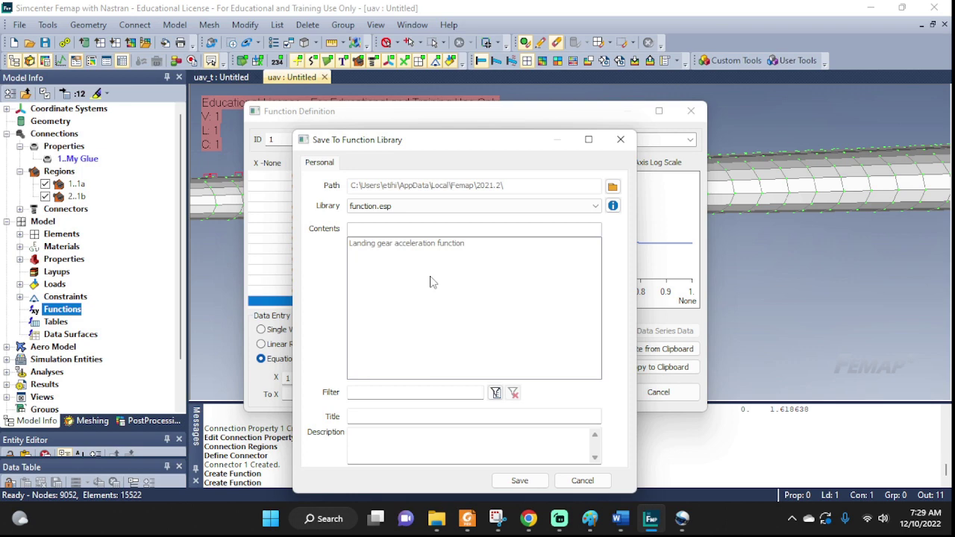
click(582, 480)
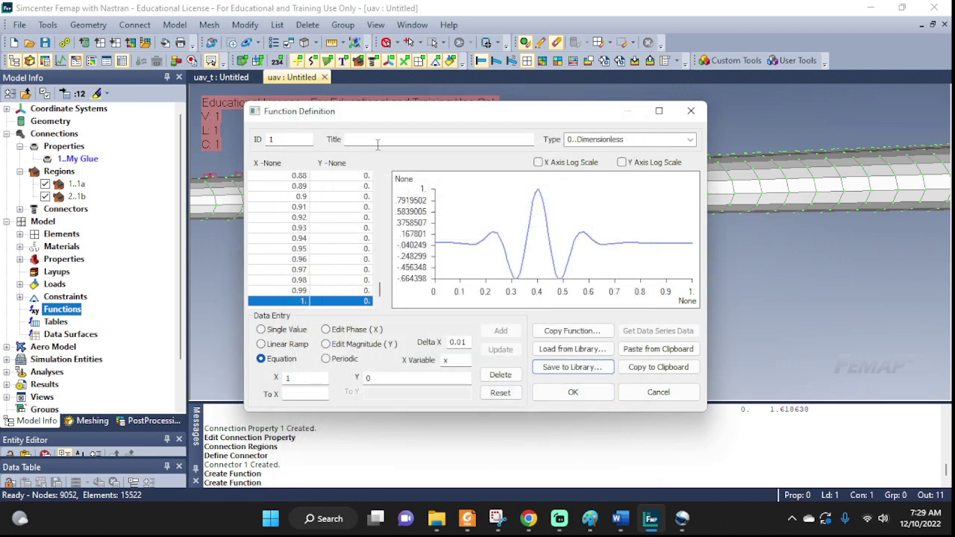
click(378, 141)
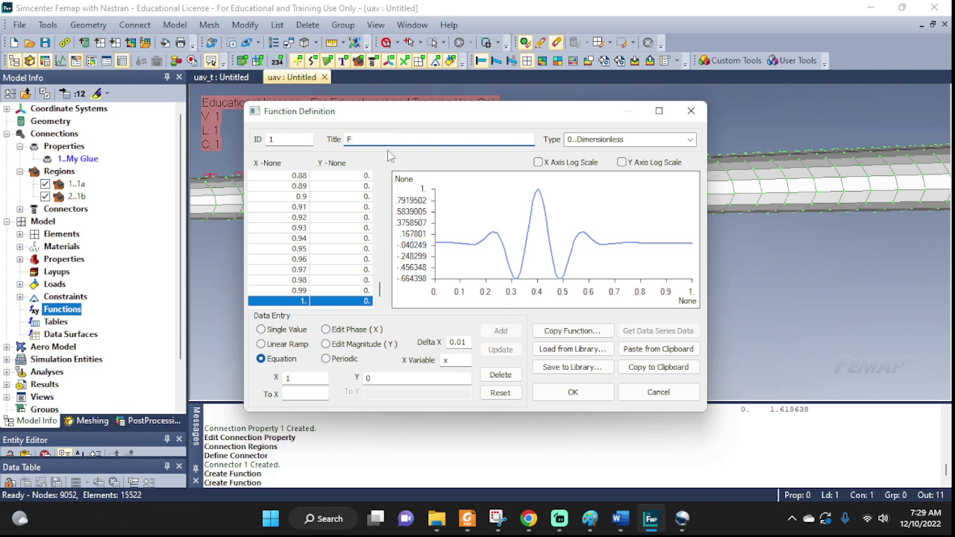
click(679, 140)
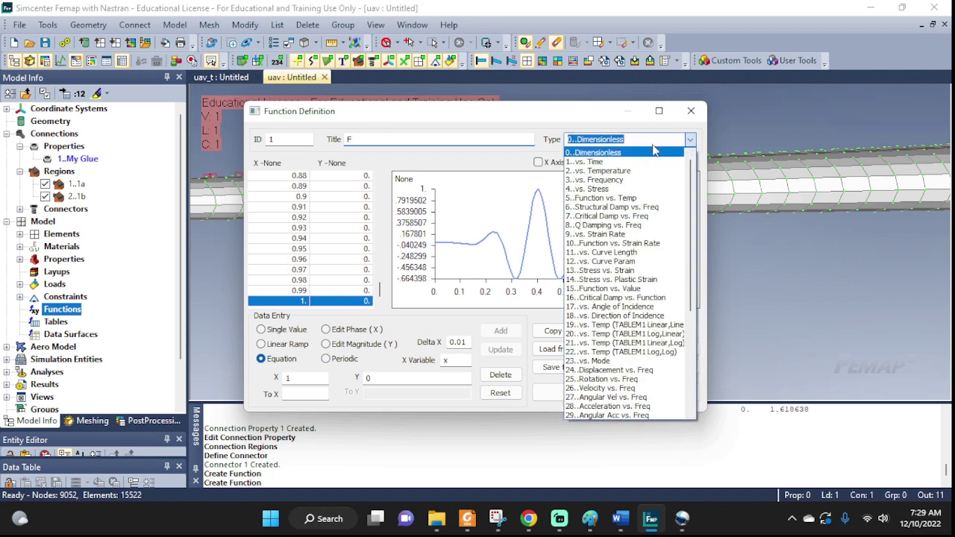
click(596, 161)
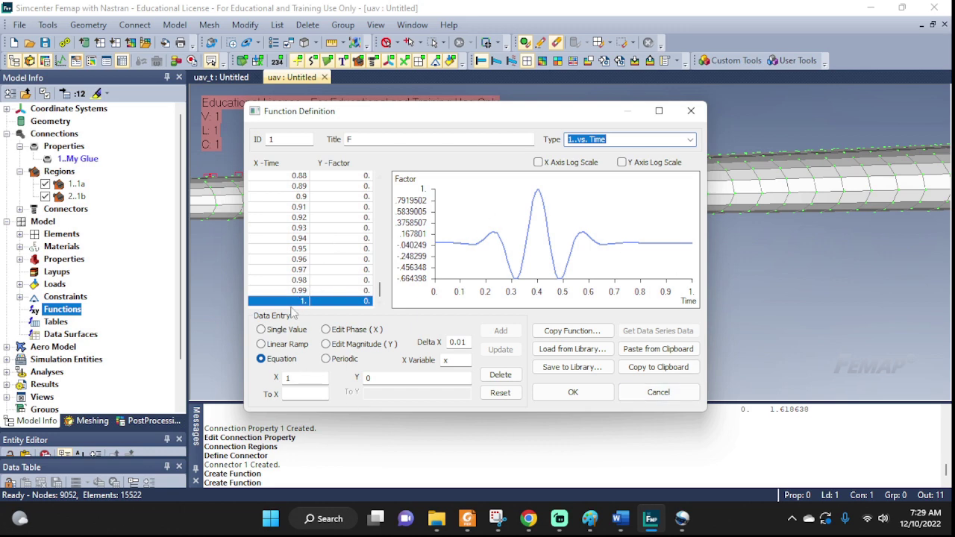
Step: Create function F, cancel the blank next definition, and show it under Functions in Model Info
click(573, 392)
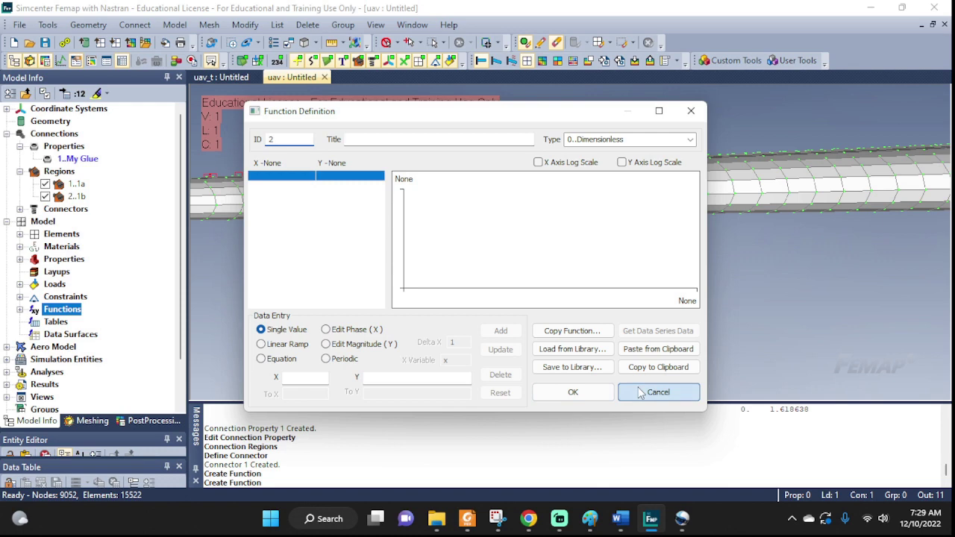
click(639, 393)
click(20, 309)
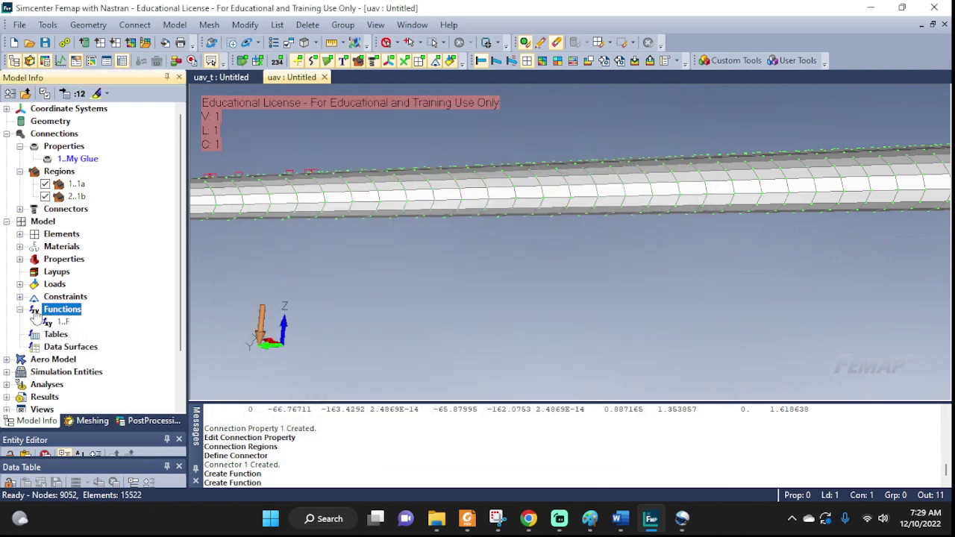
scroll(552, 254, down, 2)
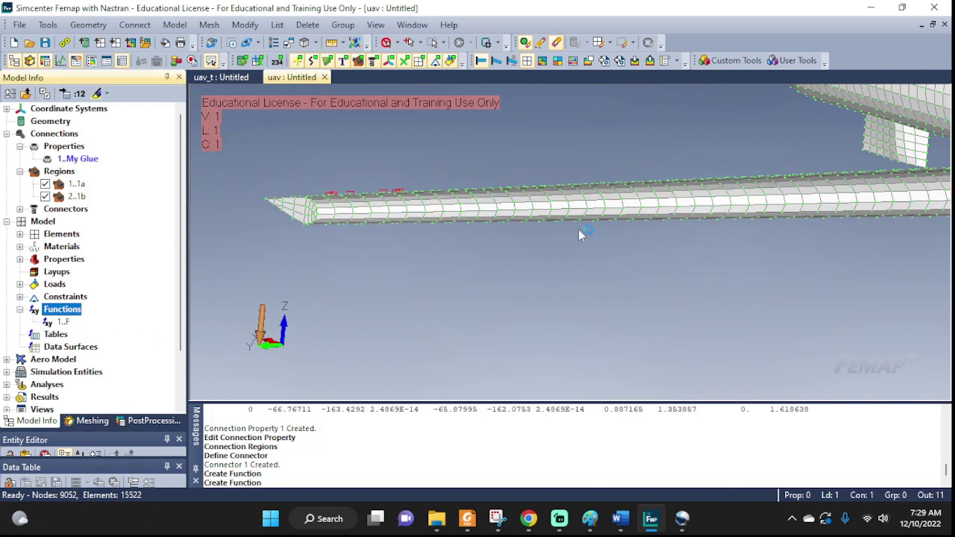
scroll(590, 227, down, 3)
middle_drag(620, 215, 496, 329)
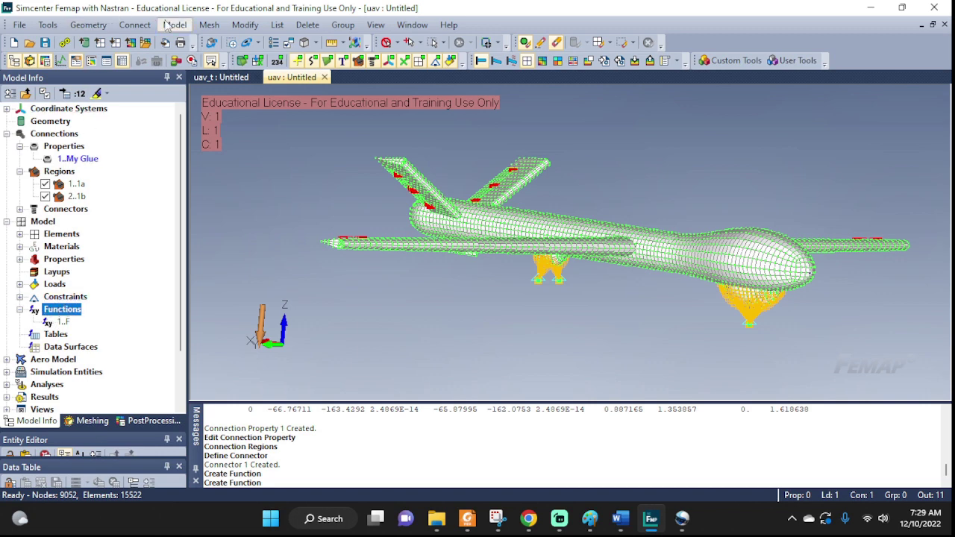
Step: Start a nodal load on the three selected landing-gear nodes
click(169, 24)
mouse_move(211, 145)
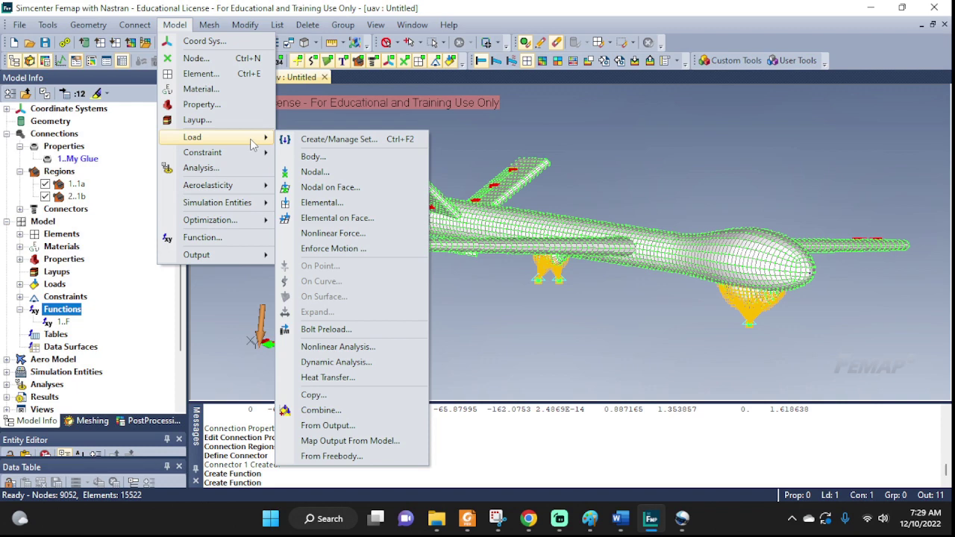
click(320, 173)
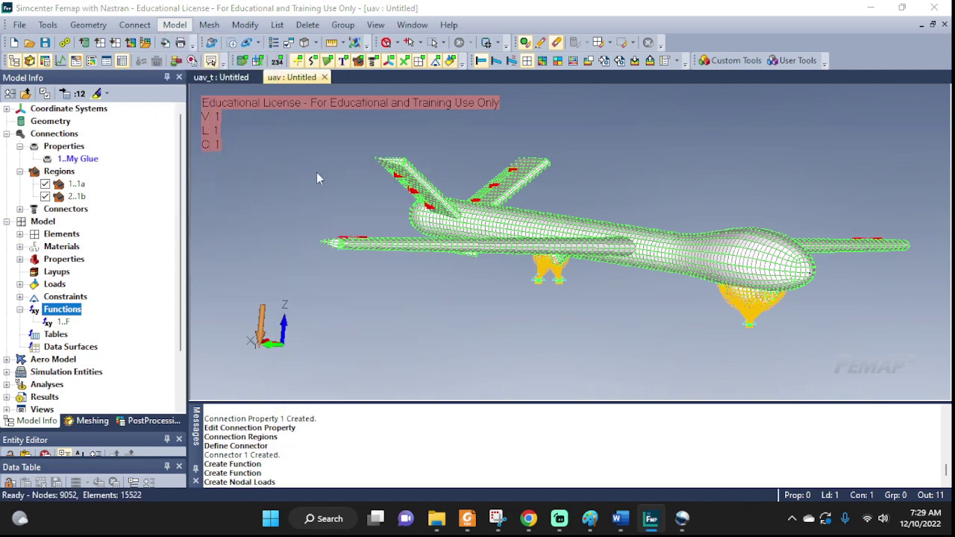
click(745, 327)
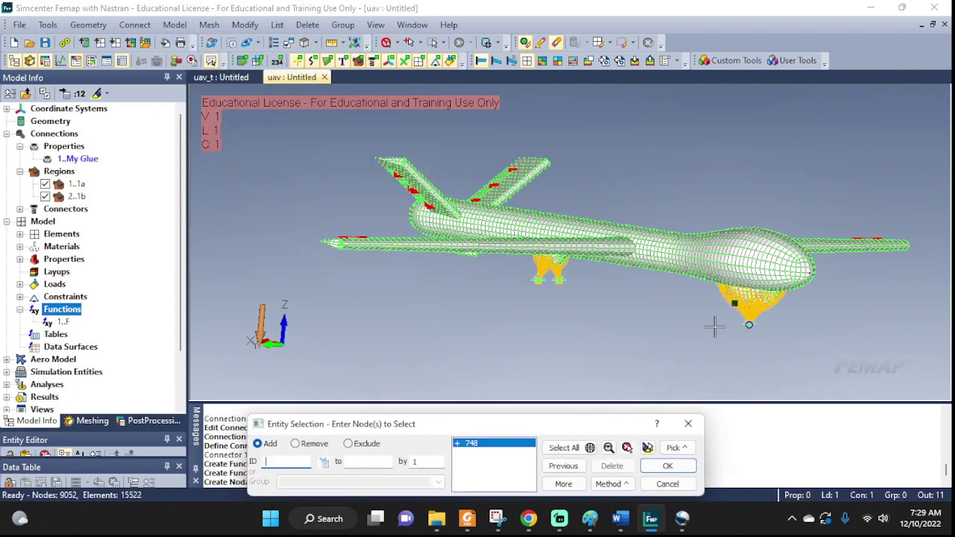
click(540, 289)
click(559, 282)
click(667, 465)
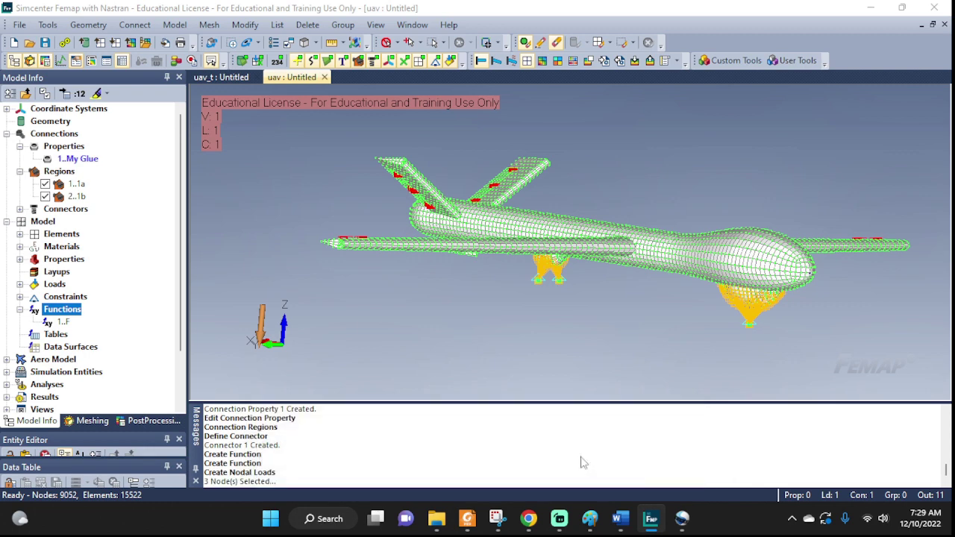
Step: Title the load 'A', choose Acceleration, and move to the AZ value field
click(296, 240)
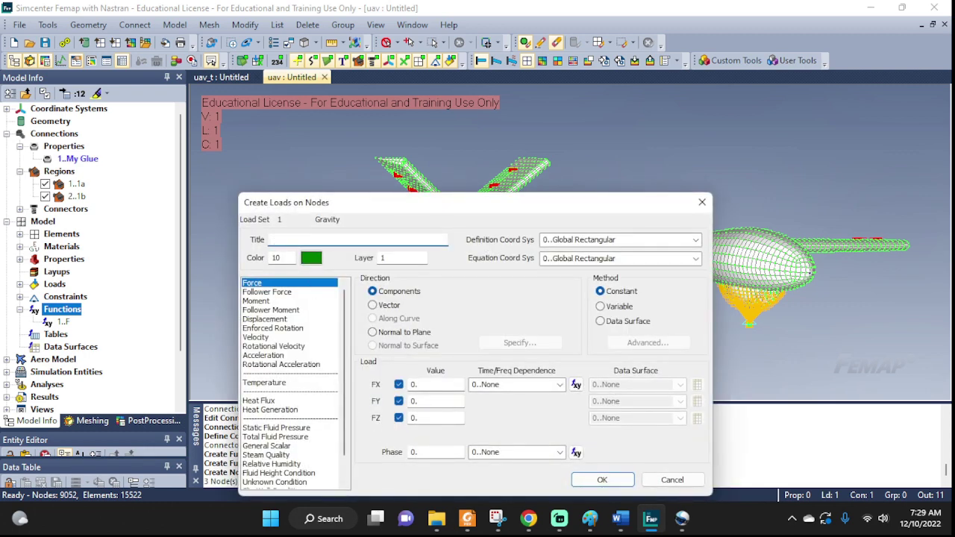
text(A)
click(273, 338)
click(273, 355)
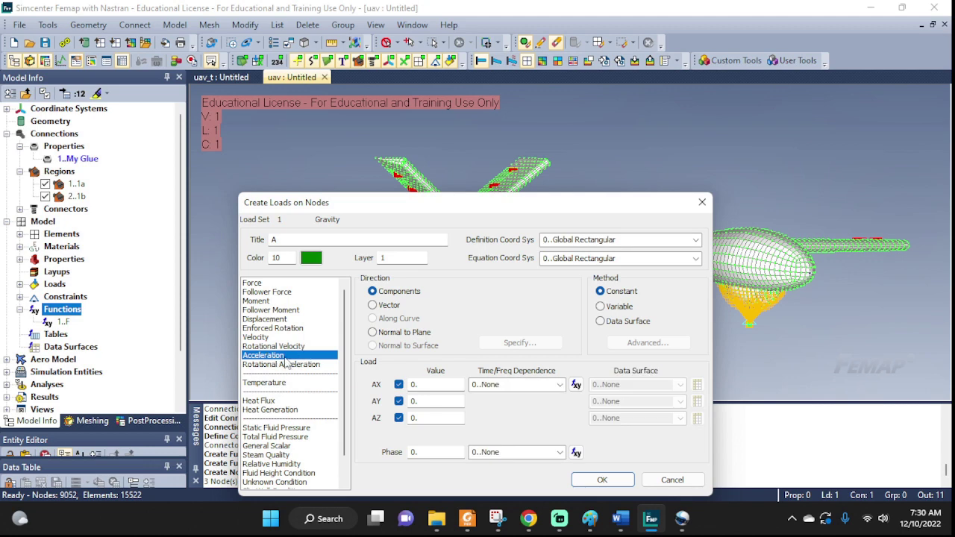
drag(373, 211, 456, 200)
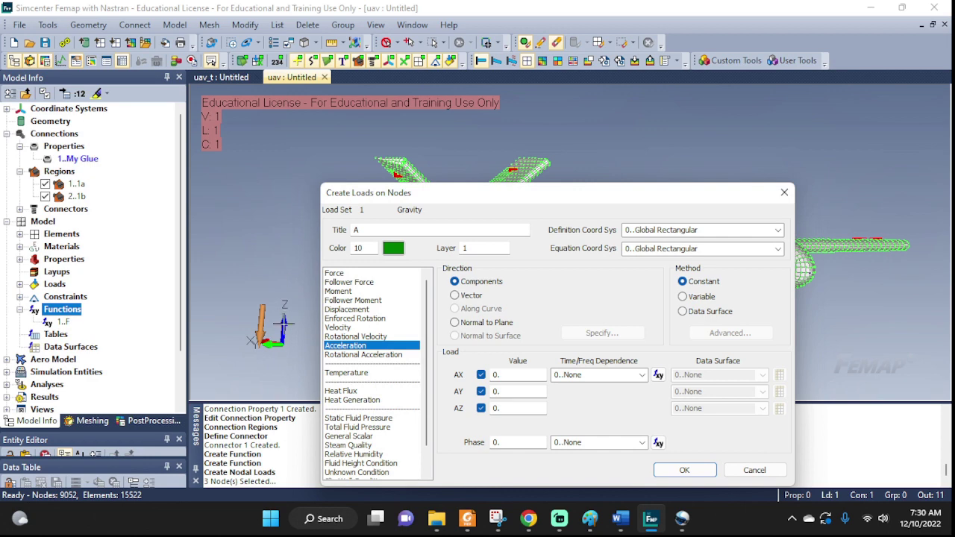
click(513, 410)
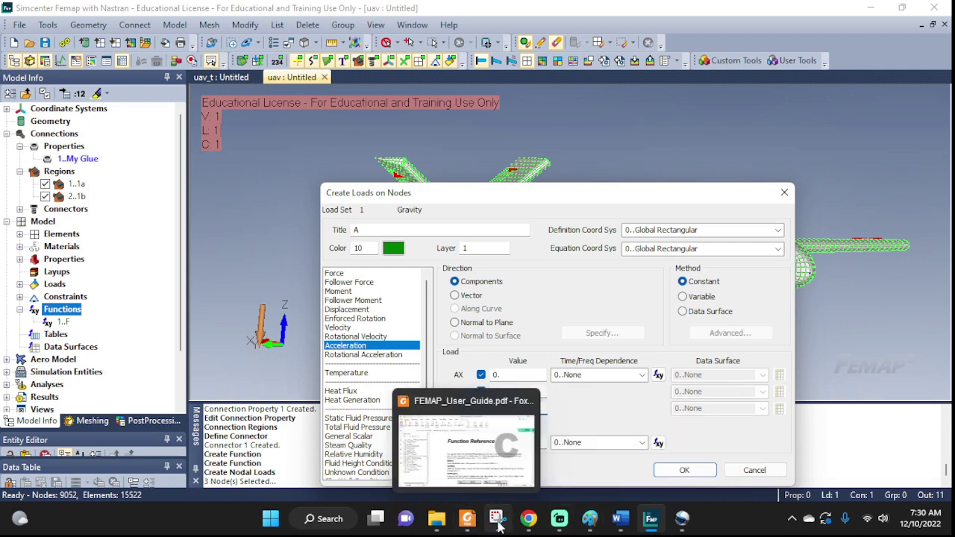
Step: Review the ACCEL pulse graph peaking at 1G in Snipping Tool, then minimize it
click(478, 395)
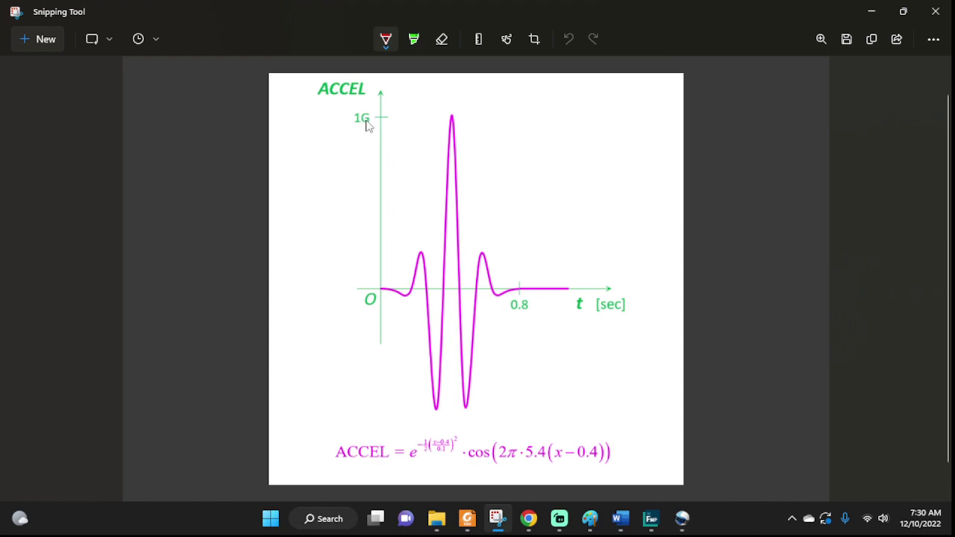
click(870, 12)
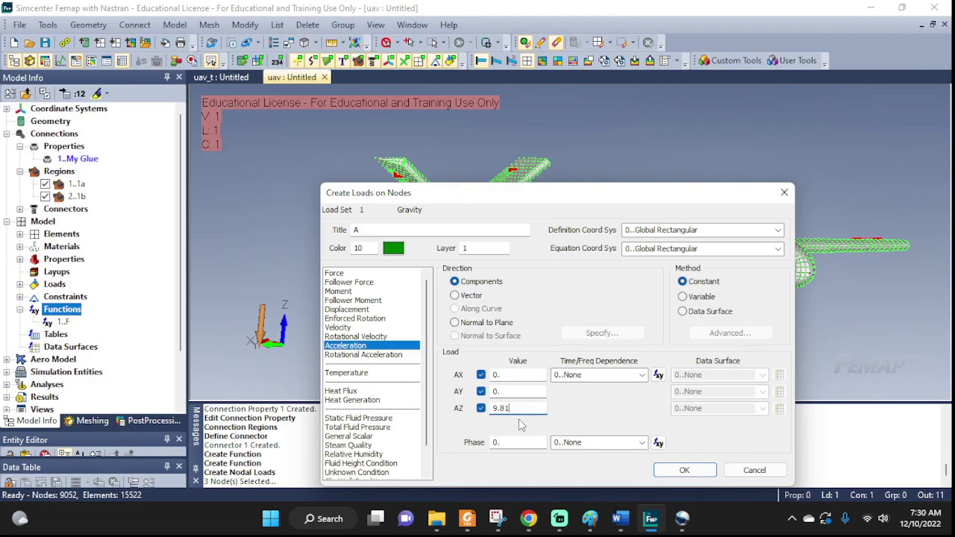
Step: Set AX time dependence to 1..F, create load A, and dismiss the next node selection
click(643, 374)
click(563, 399)
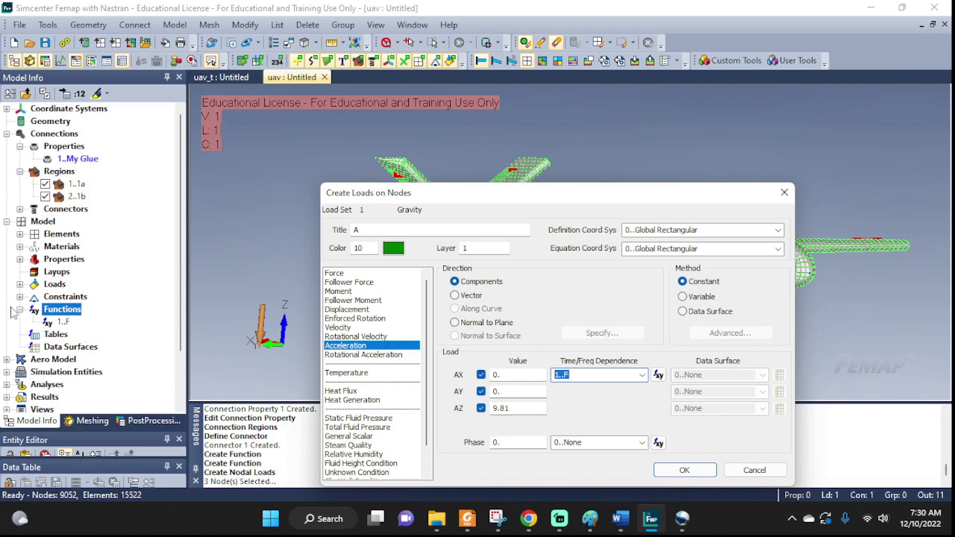
click(683, 470)
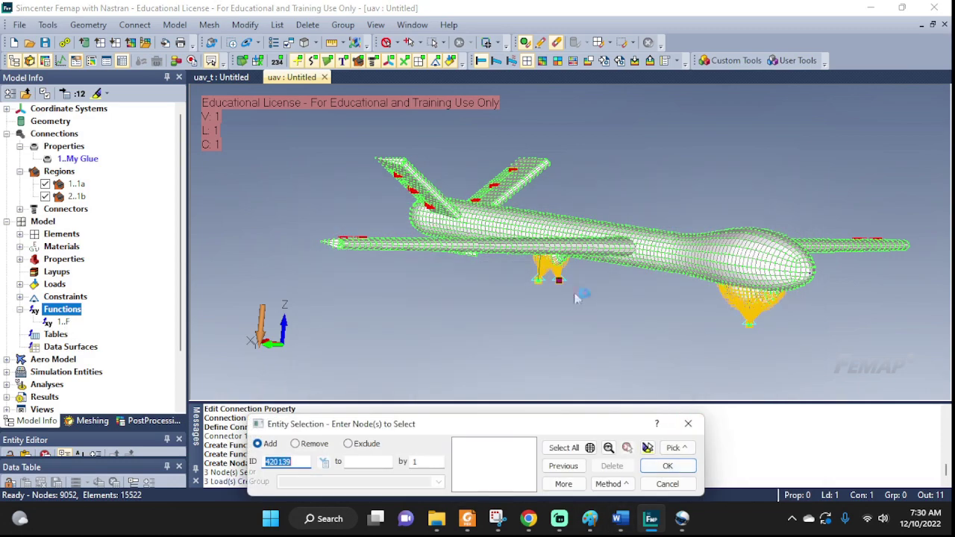
scroll(651, 309, up, 5)
middle_drag(651, 309, 638, 291)
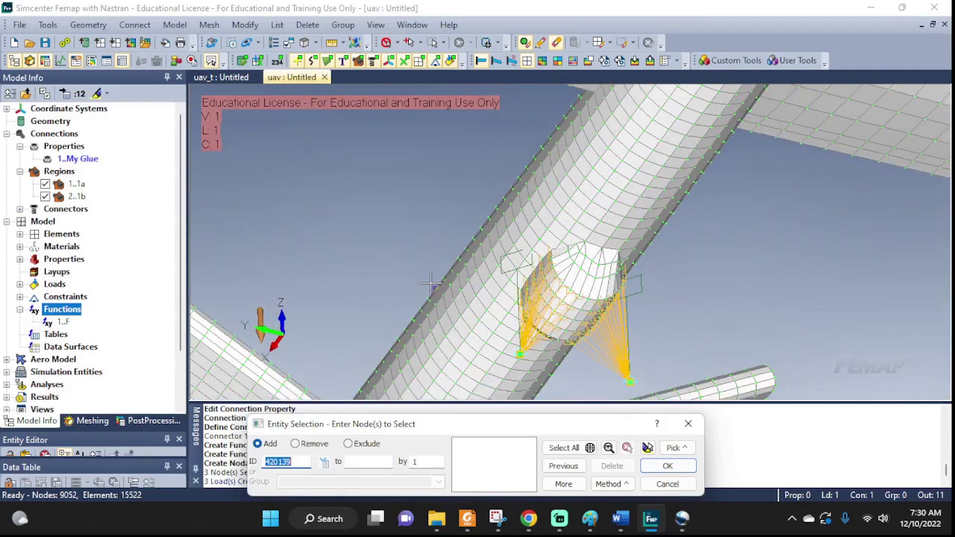
click(686, 482)
middle_drag(573, 303, 578, 302)
scroll(578, 302, down, 10)
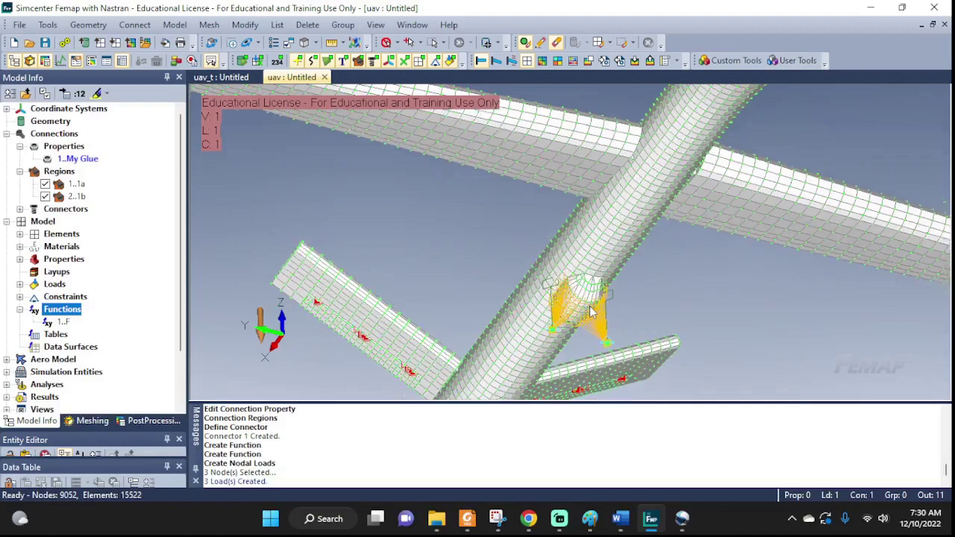
middle_drag(776, 332, 590, 306)
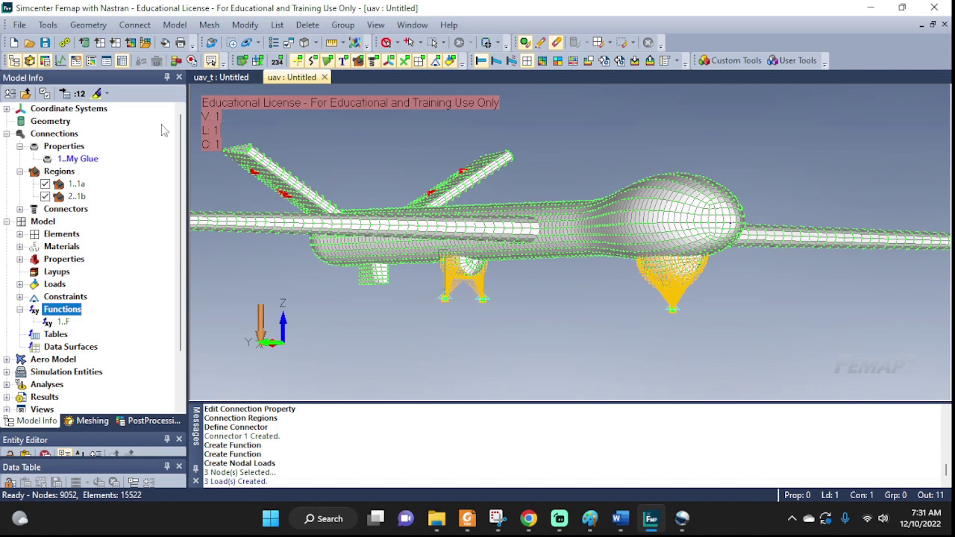
Step: Start a nodal constraint on the selected landing-gear tip nodes
click(175, 25)
mouse_move(207, 153)
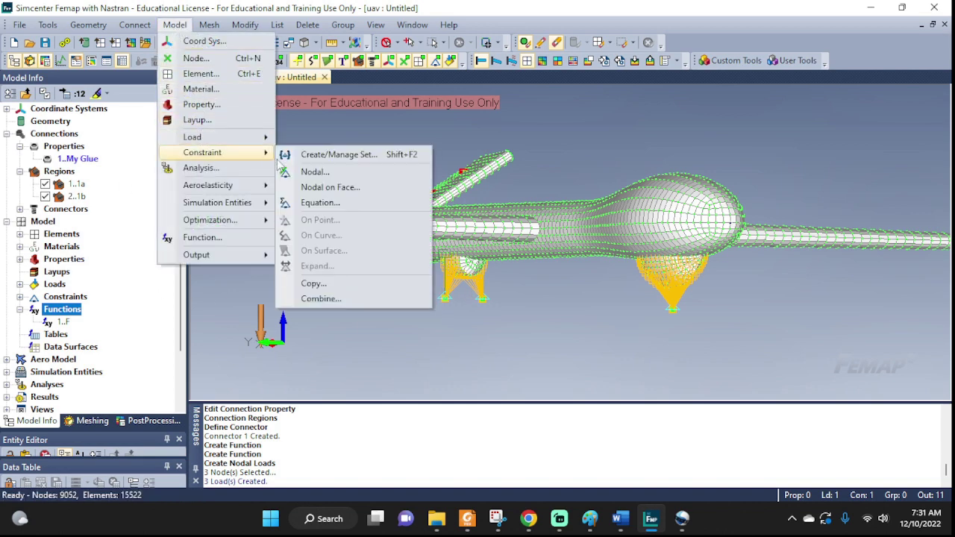
click(314, 172)
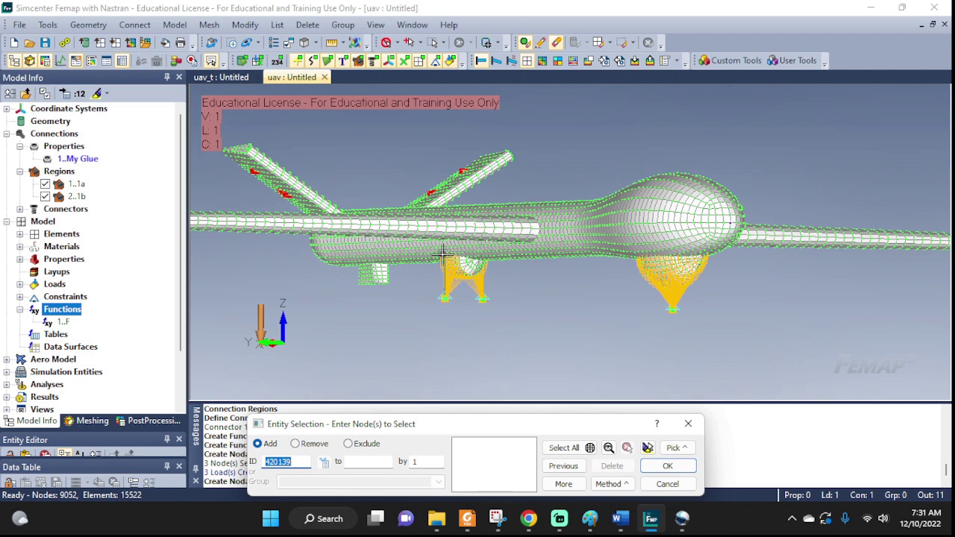
click(444, 301)
click(483, 300)
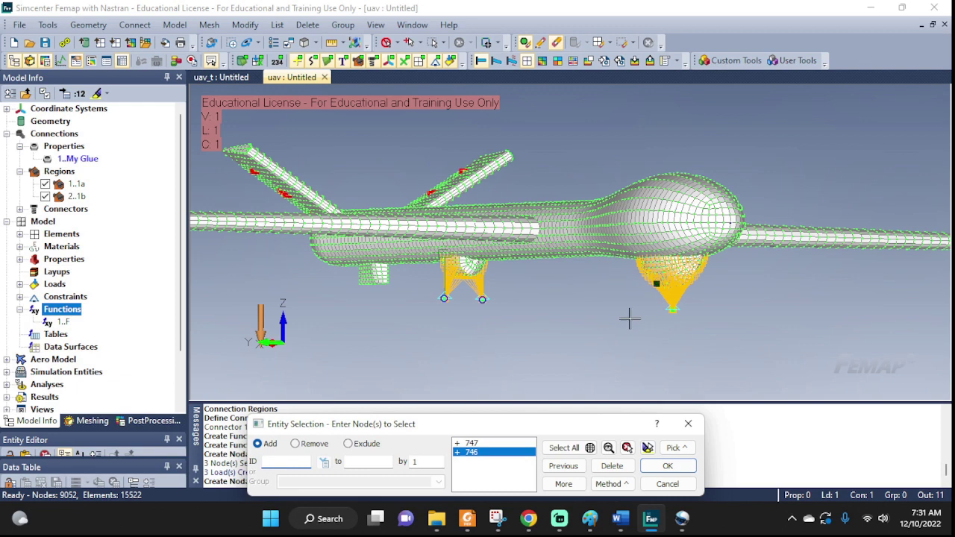
click(666, 466)
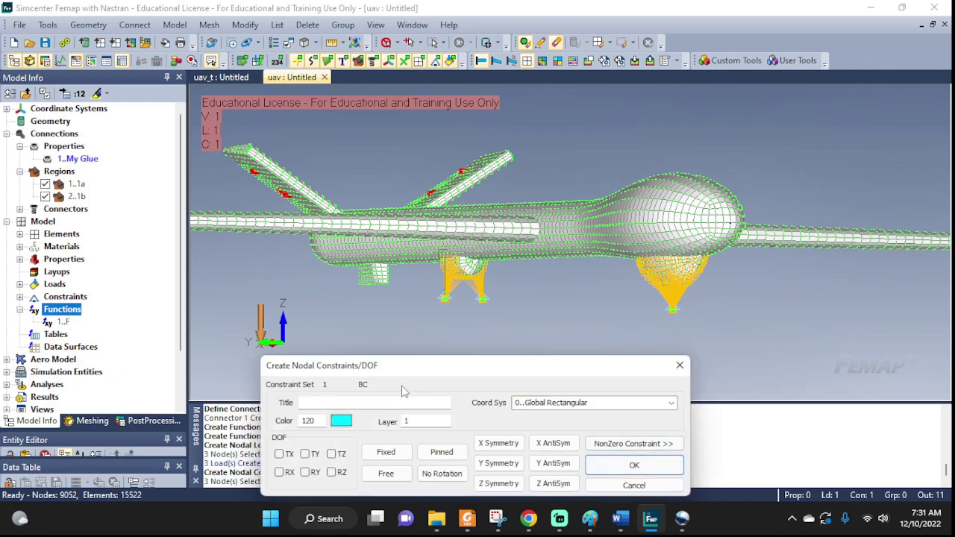
Step: Title the constraint L and fix all six degrees of freedom
click(363, 402)
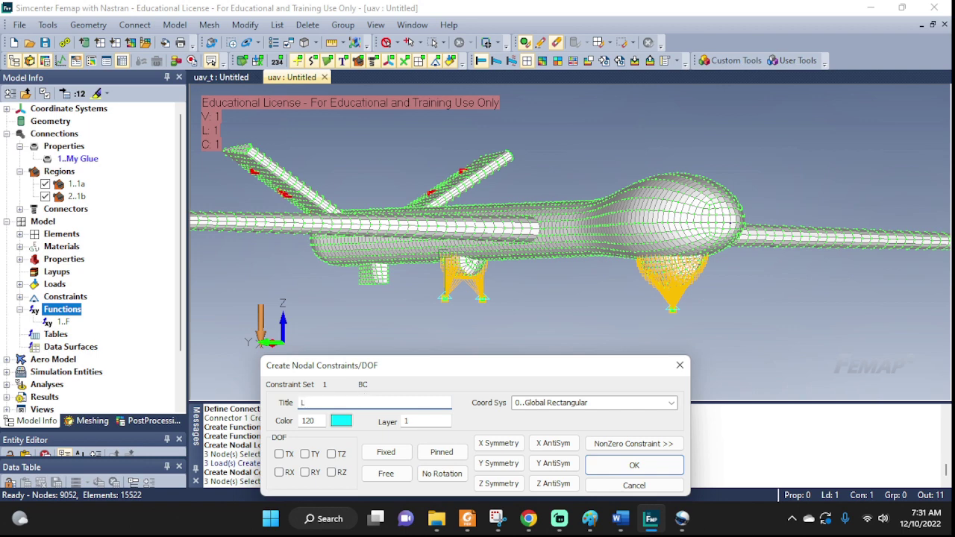
click(334, 455)
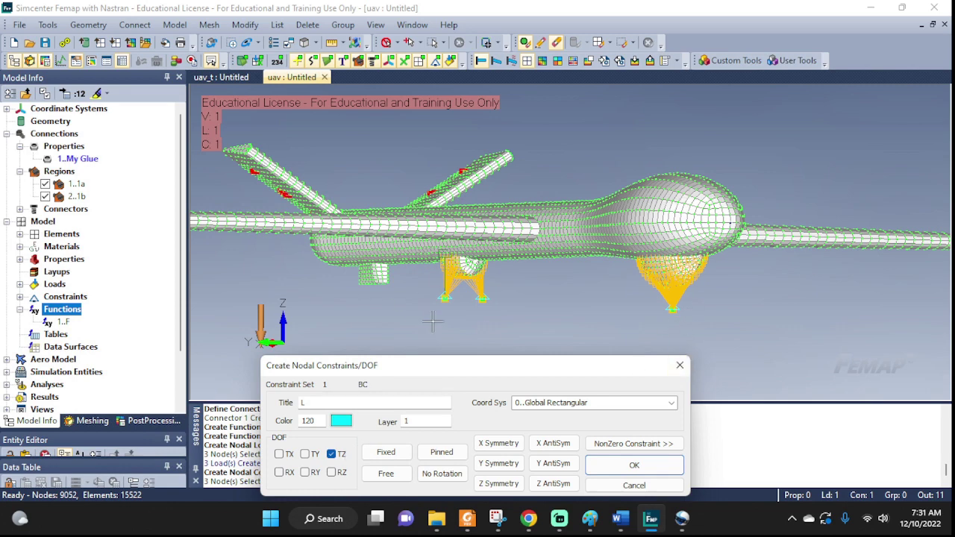
click(386, 452)
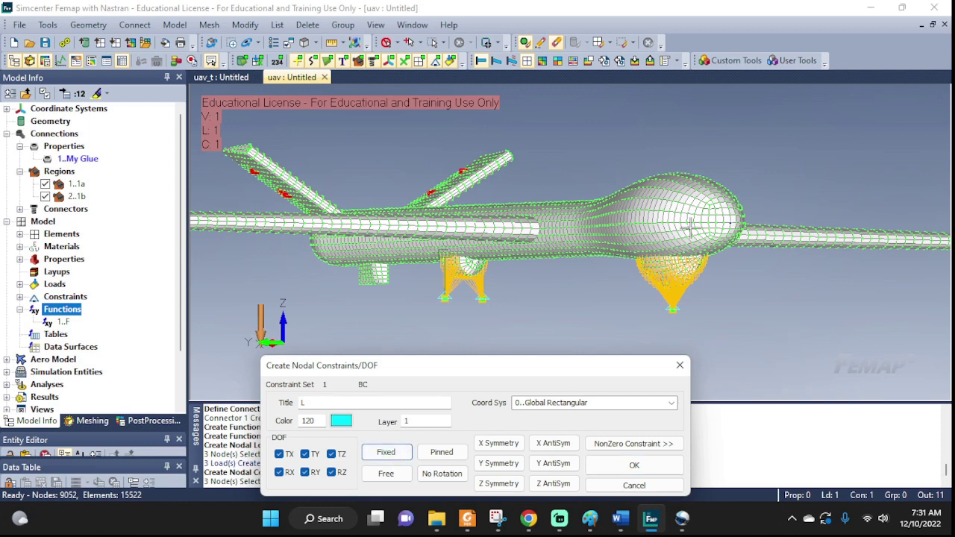
click(634, 464)
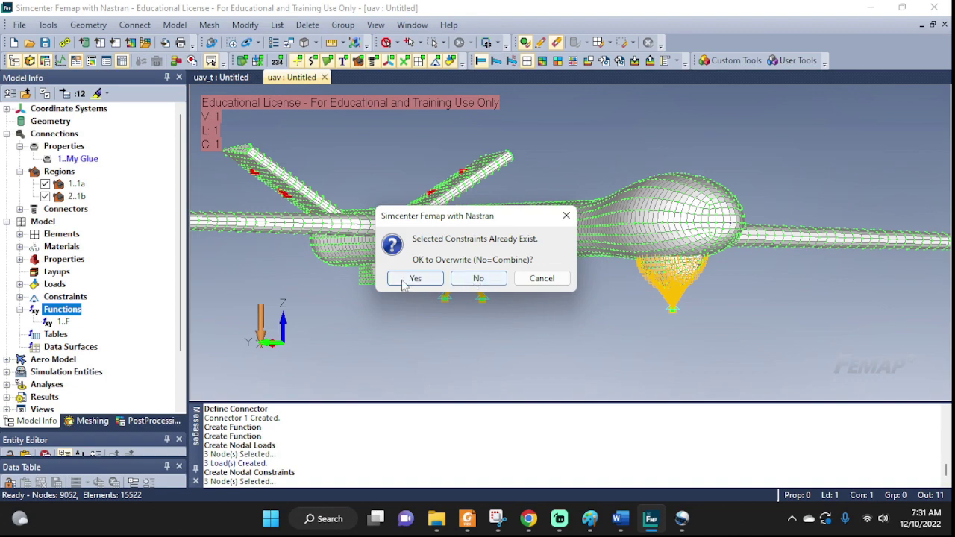
Step: Answer the overwrite prompt and switch all entity labels off in View Visibility
click(542, 280)
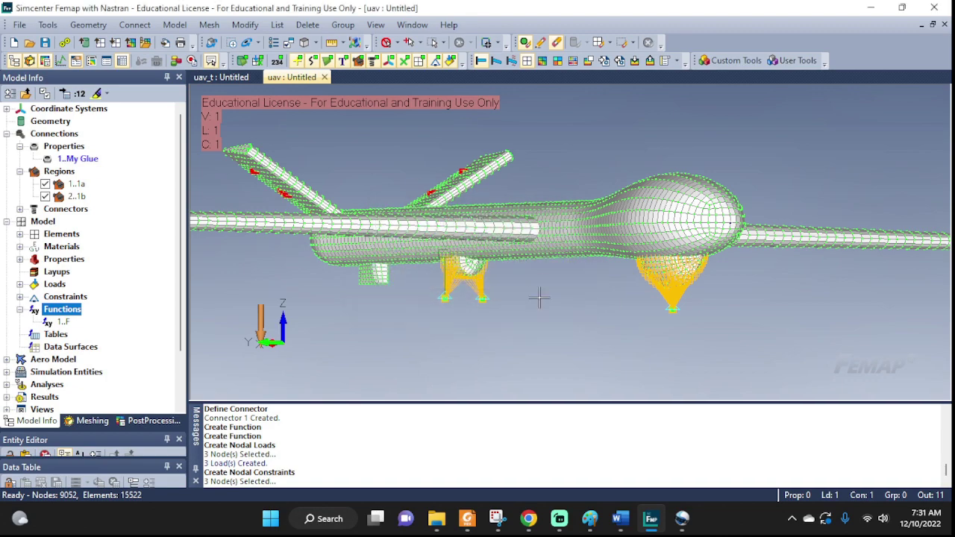
scroll(705, 319, up, 8)
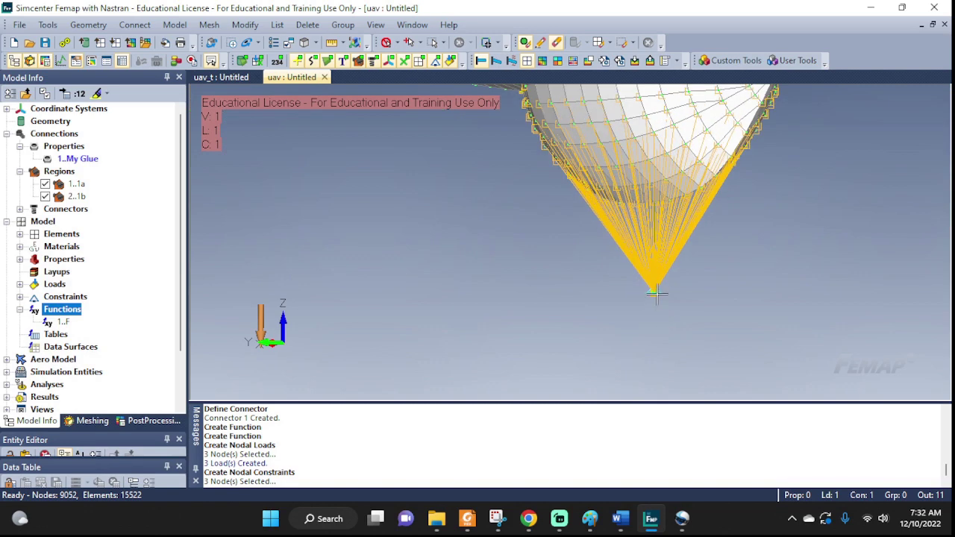
key(ctrl+q)
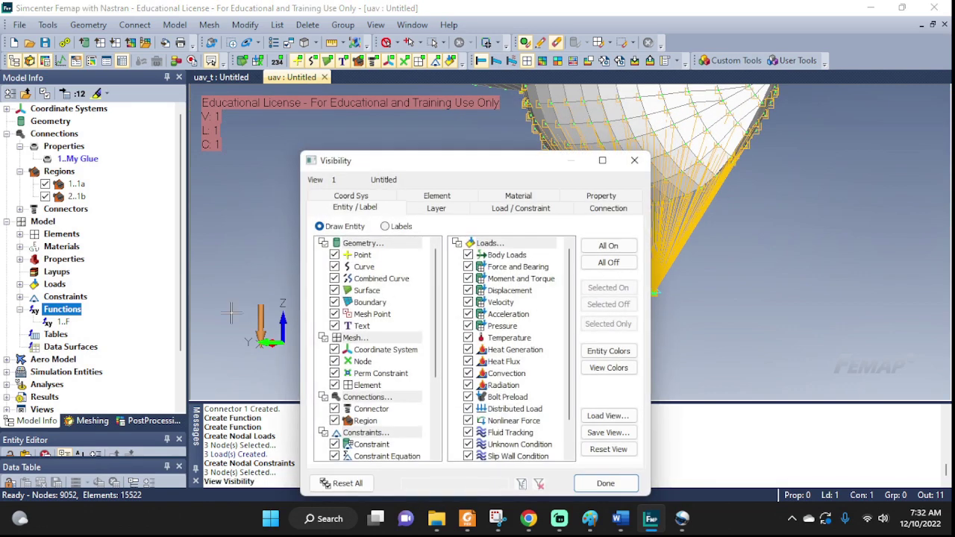
click(385, 226)
click(608, 262)
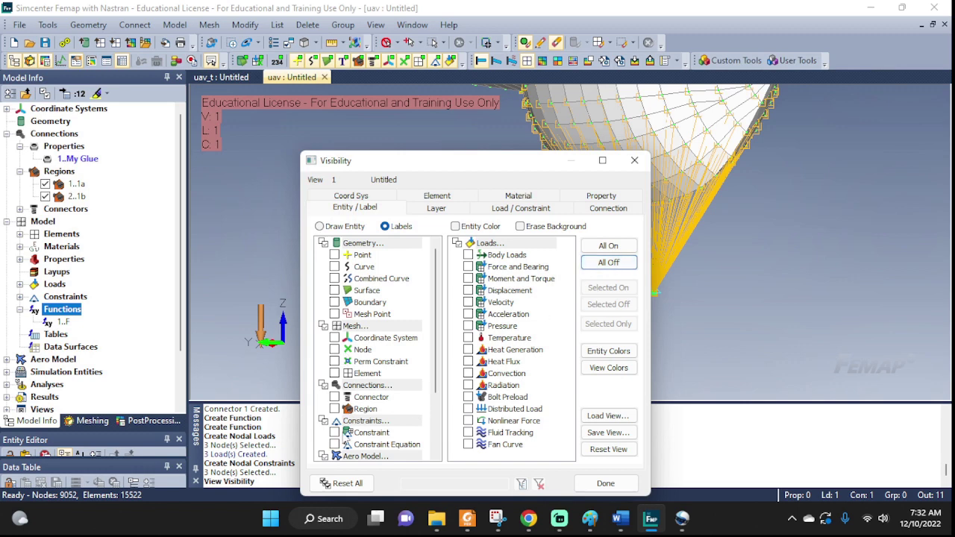
click(605, 484)
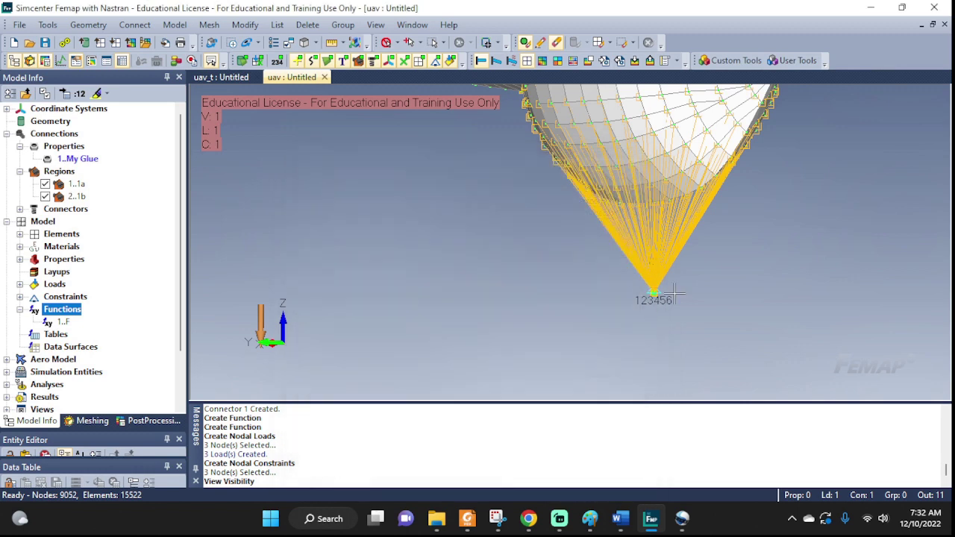
Step: Zoom out and orbit the UAV to confirm the 123456 constraint on all three gear tips
scroll(664, 300, down, 5)
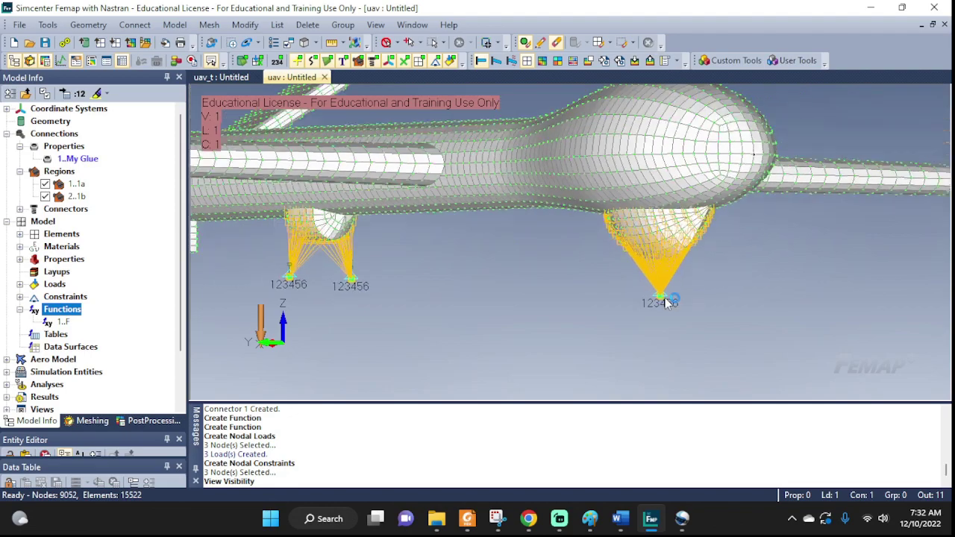
middle_drag(661, 299, 778, 288)
scroll(796, 320, down, 3)
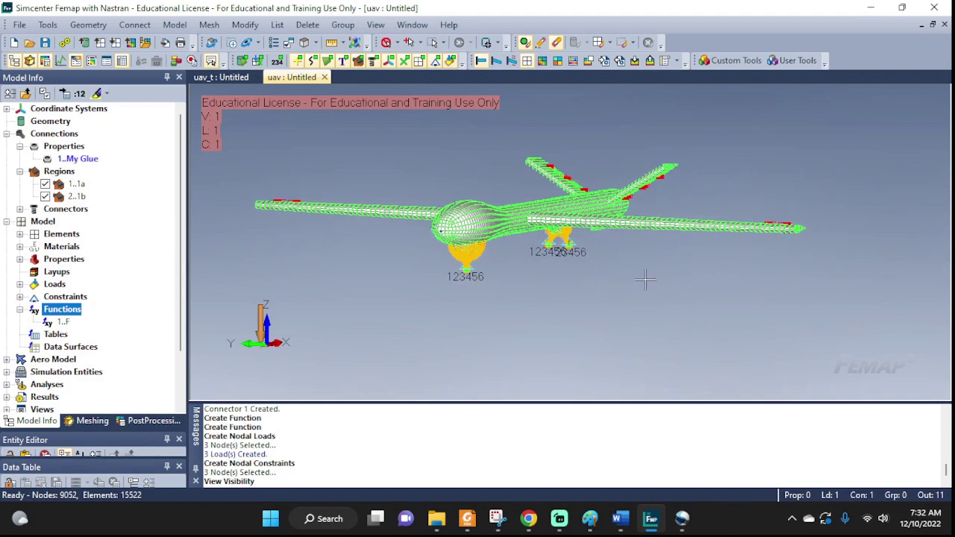